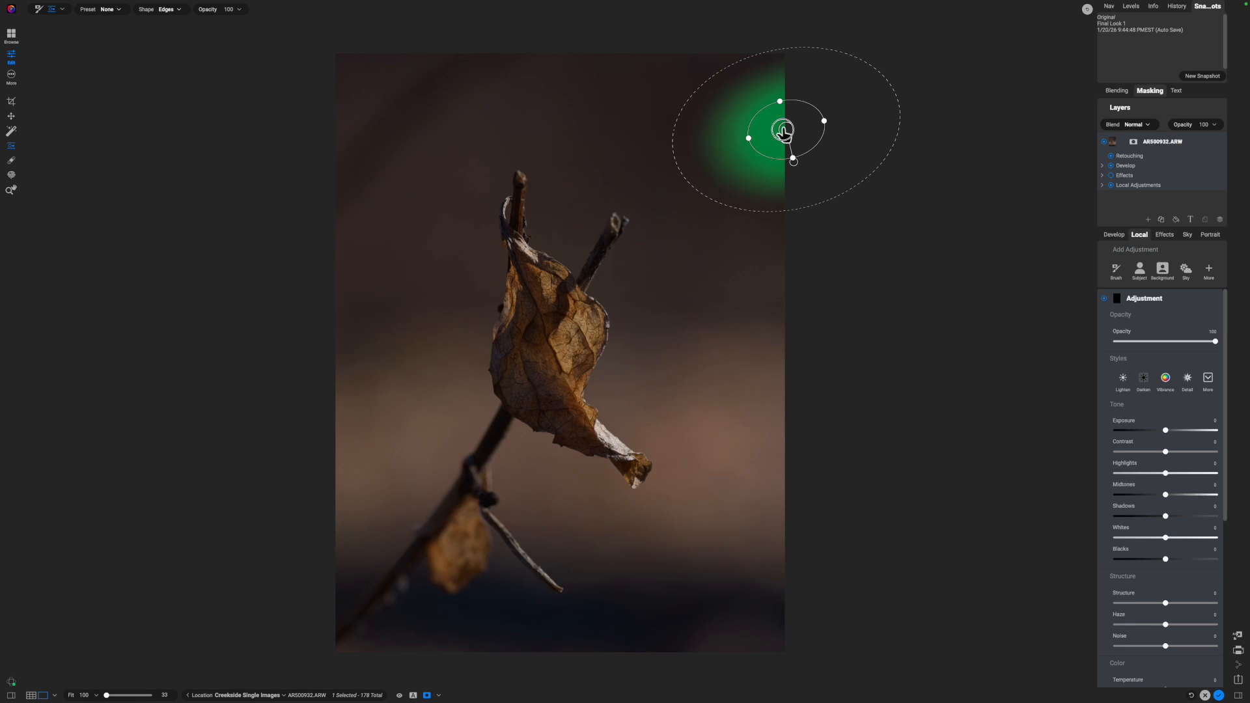
- Enlarge and reshape the new adjustment's radial gradient mask so it extends from the photo's upper-right edge over the leaf
drag(689, 192, 489, 335)
drag(764, 116, 748, 176)
mouse_move(441, 171)
mouse_down()
mouse_move(502, 212)
mouse_move(712, 460)
mouse_move(671, 505)
mouse_up()
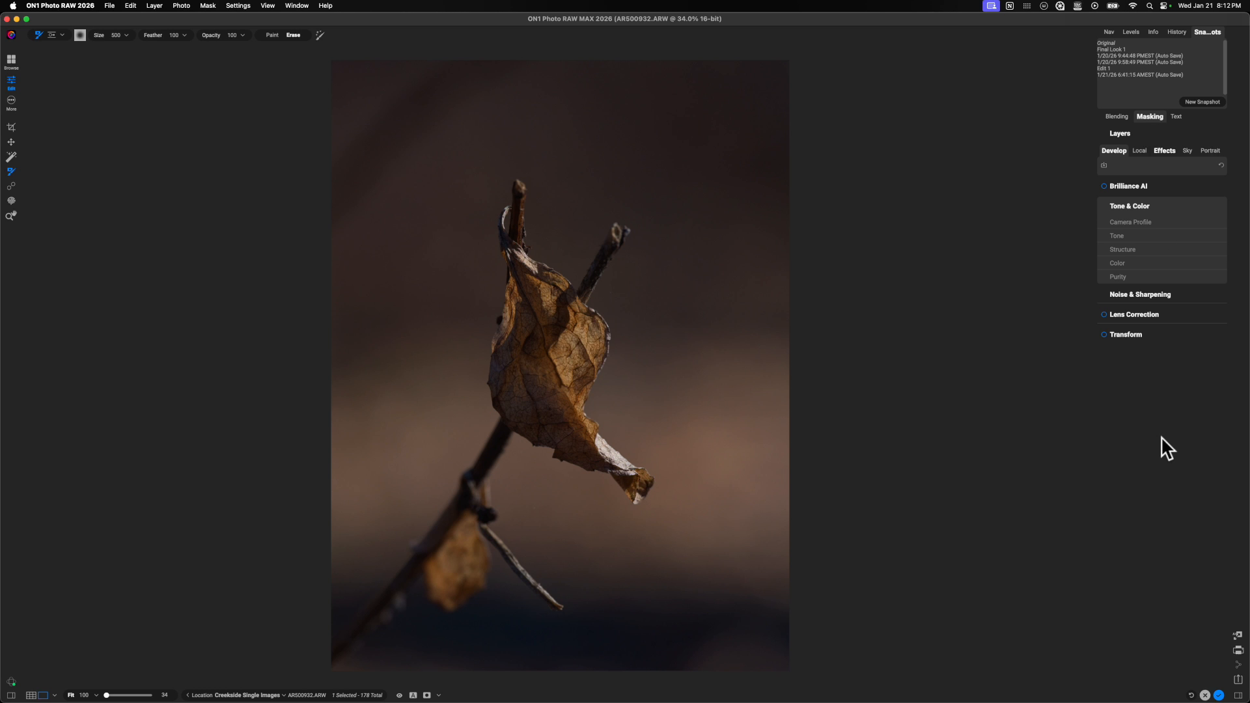
- Compare the leaf photo with and without its edits using the before/after preview
key(p)
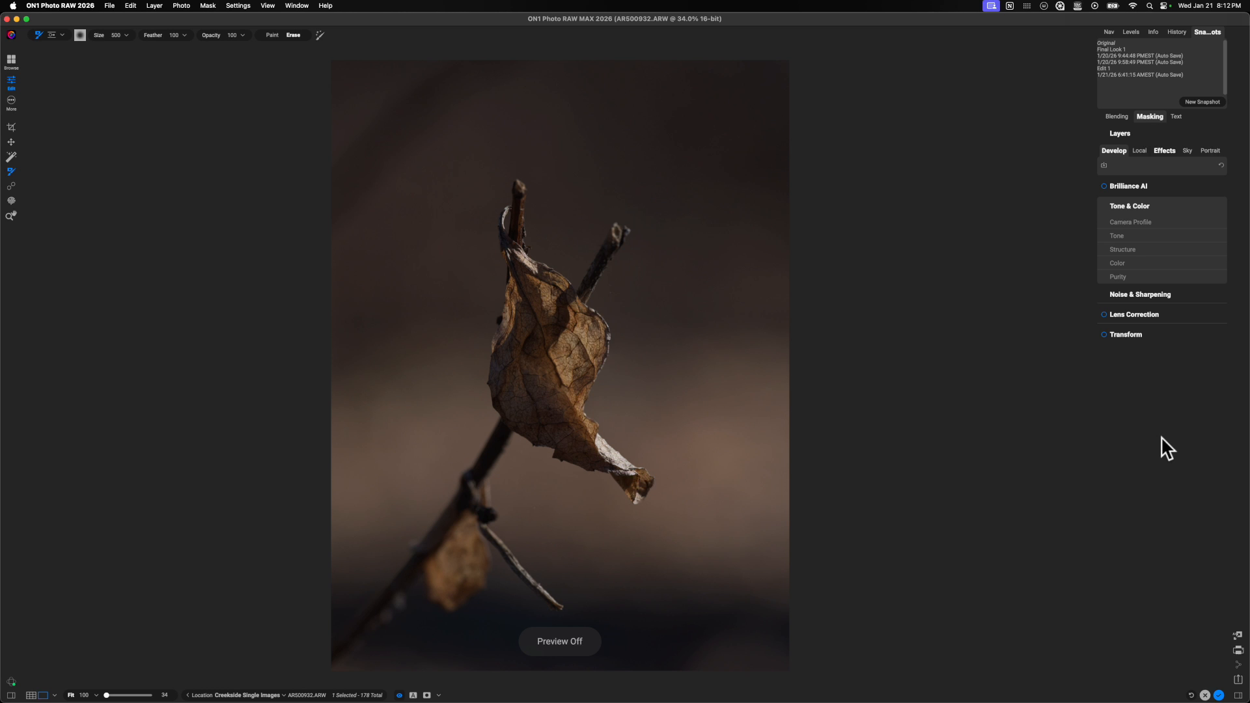
key(backslash)
key(backslash)
key(backslash)
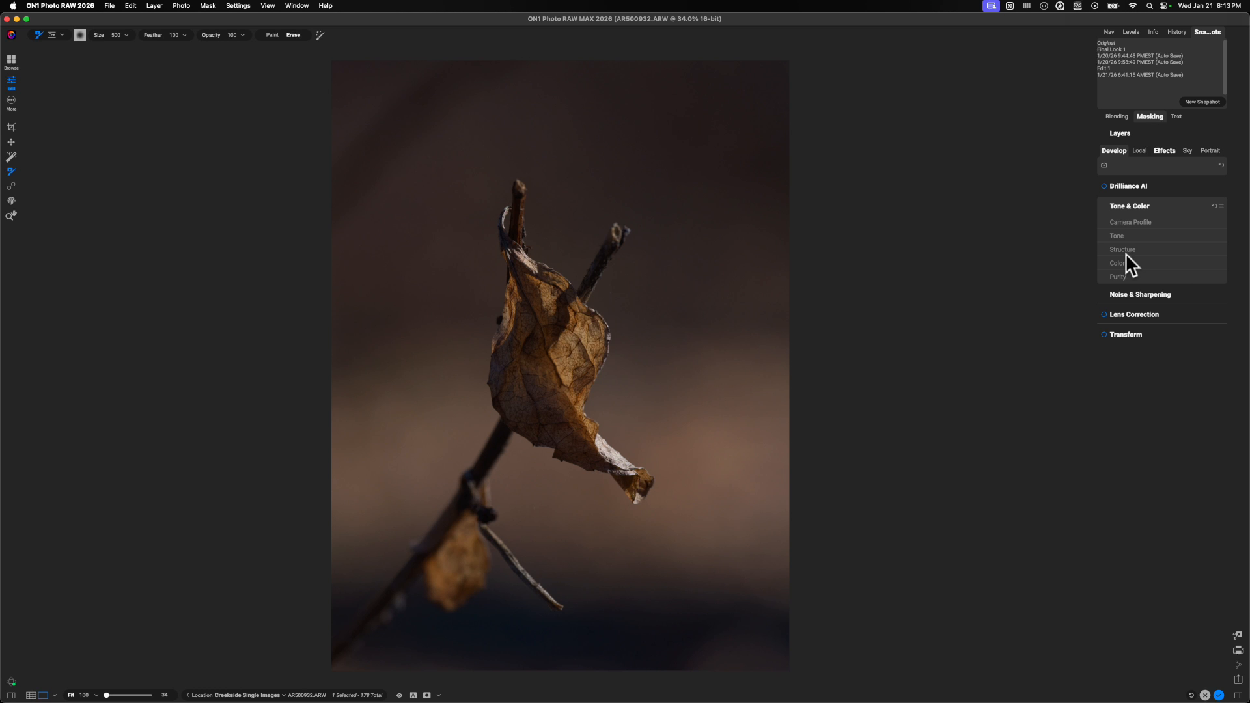
- Enable the Right Side Light local adjustment and inspect its mask overlay and radial gradient, then hide the overlay and collapse the adjustment
click(1136, 151)
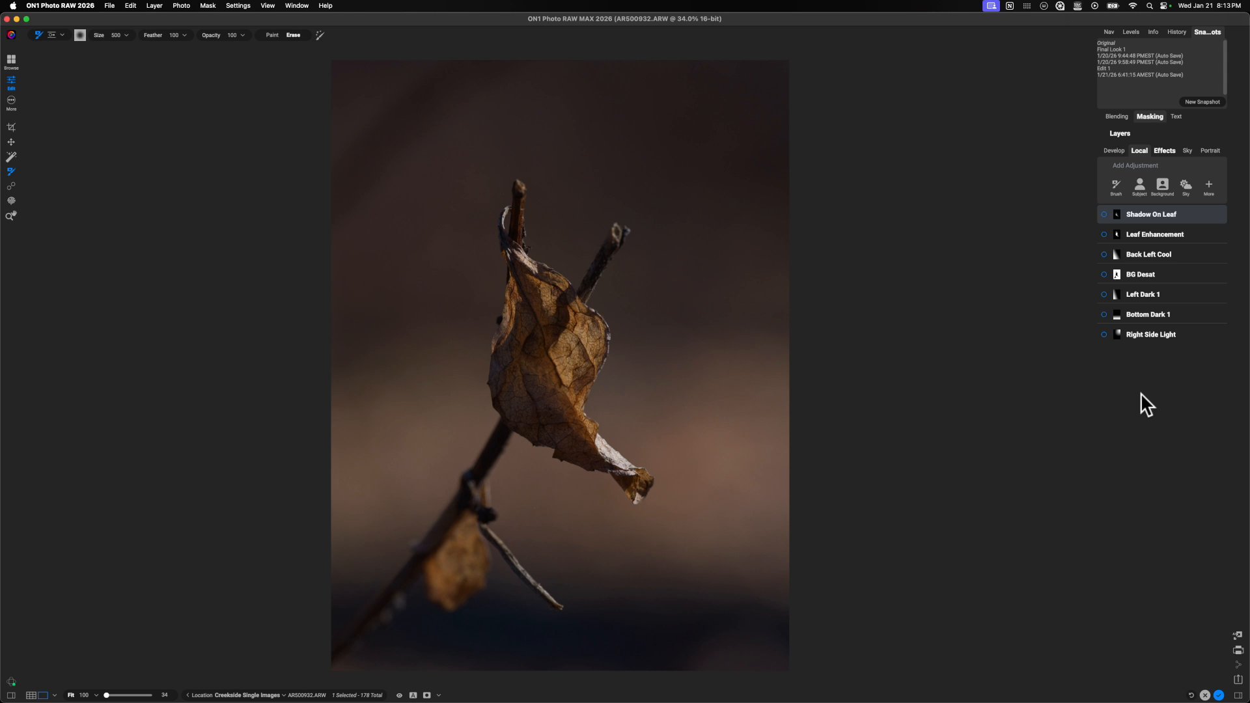
click(1104, 334)
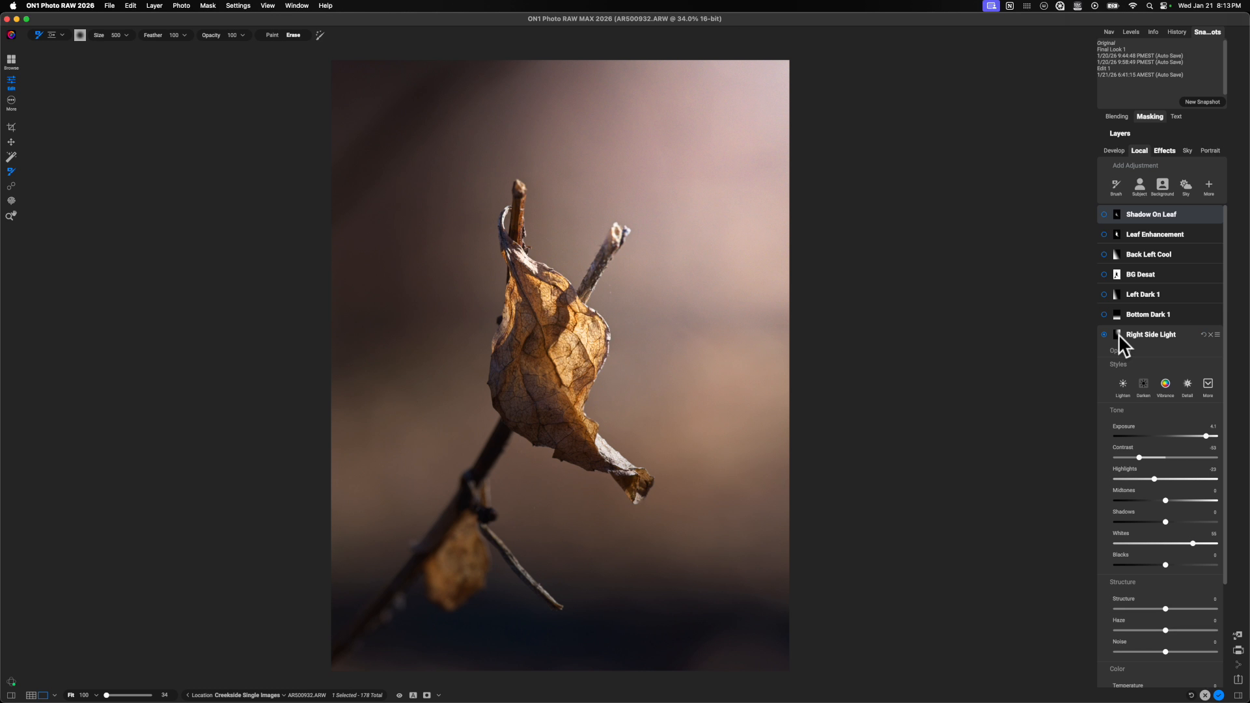
scroll(1119, 334, down, 3)
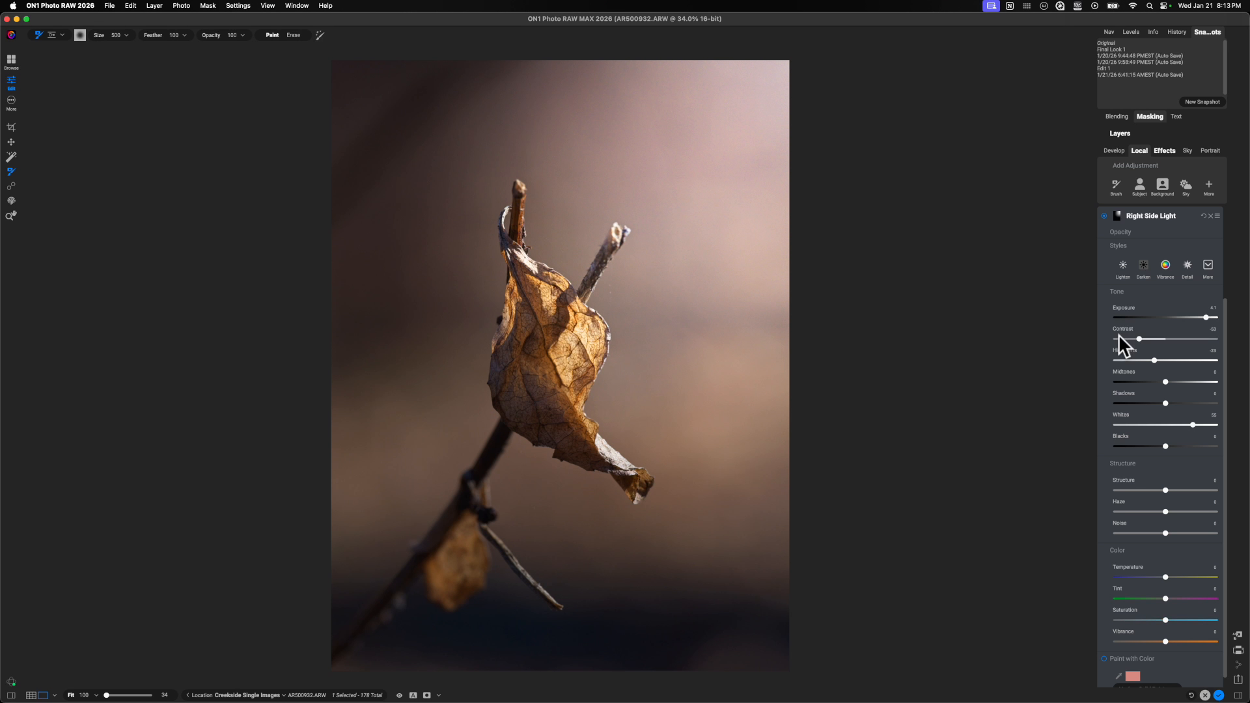
key(o)
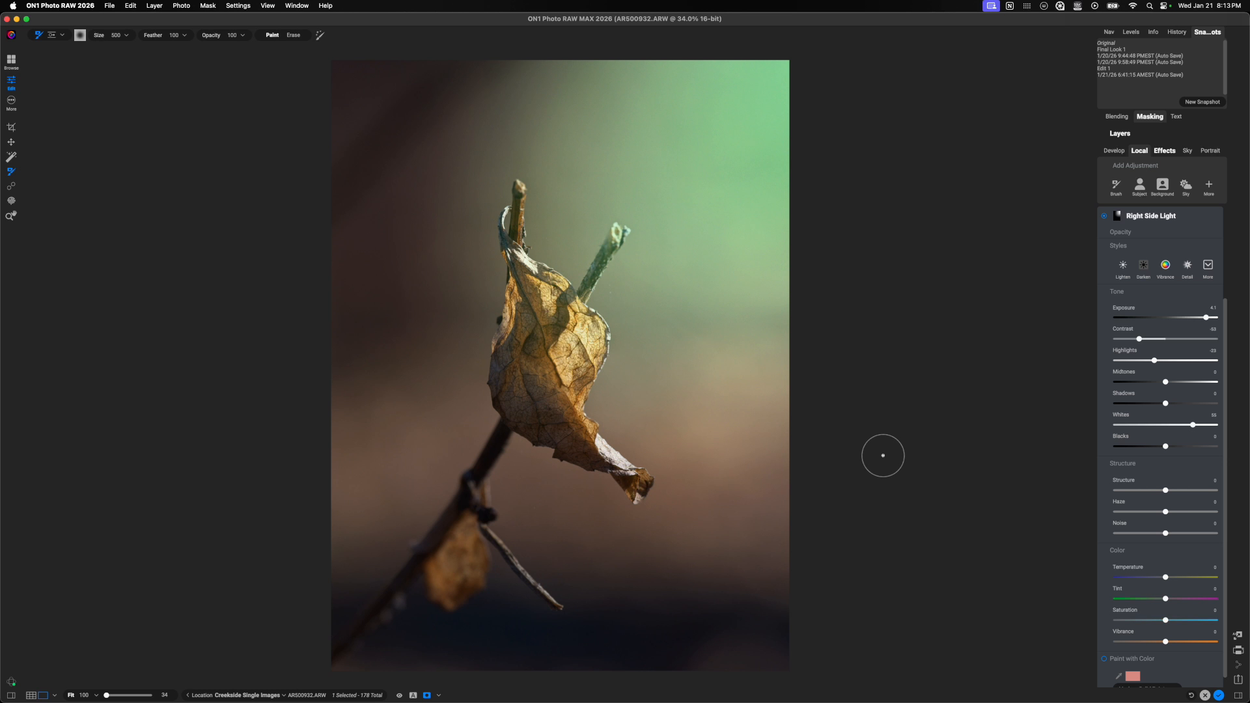
key(g)
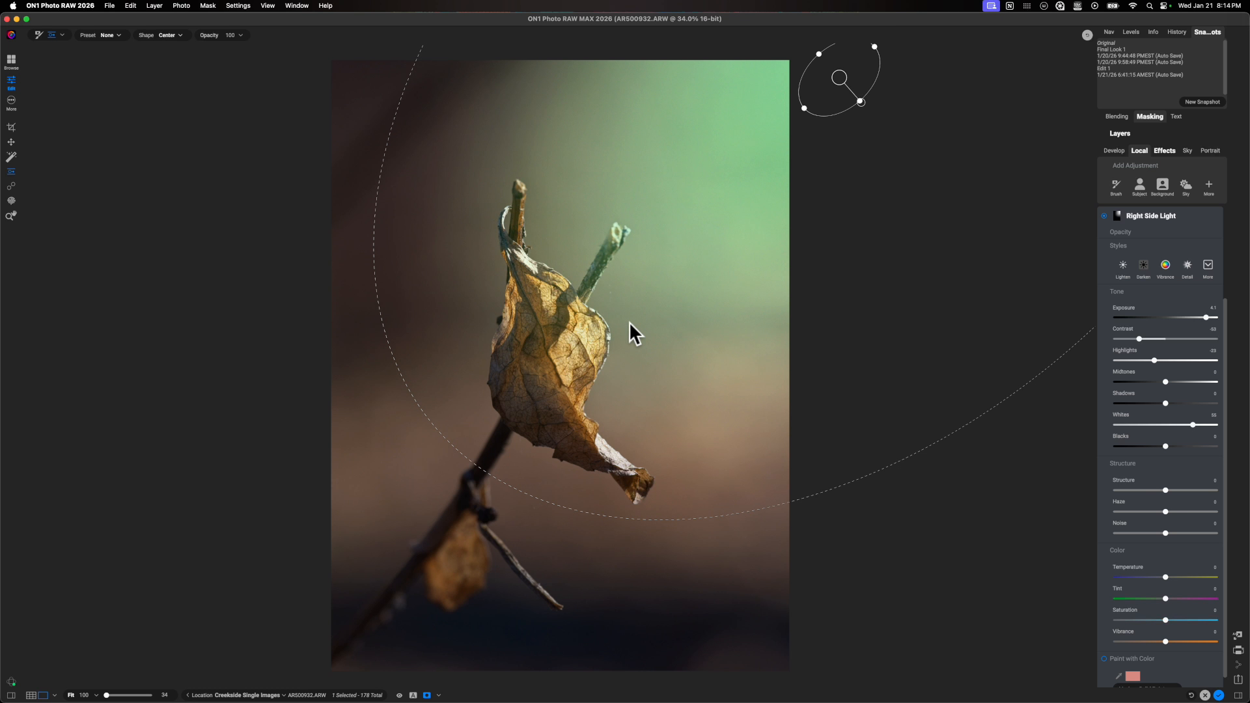
key(o)
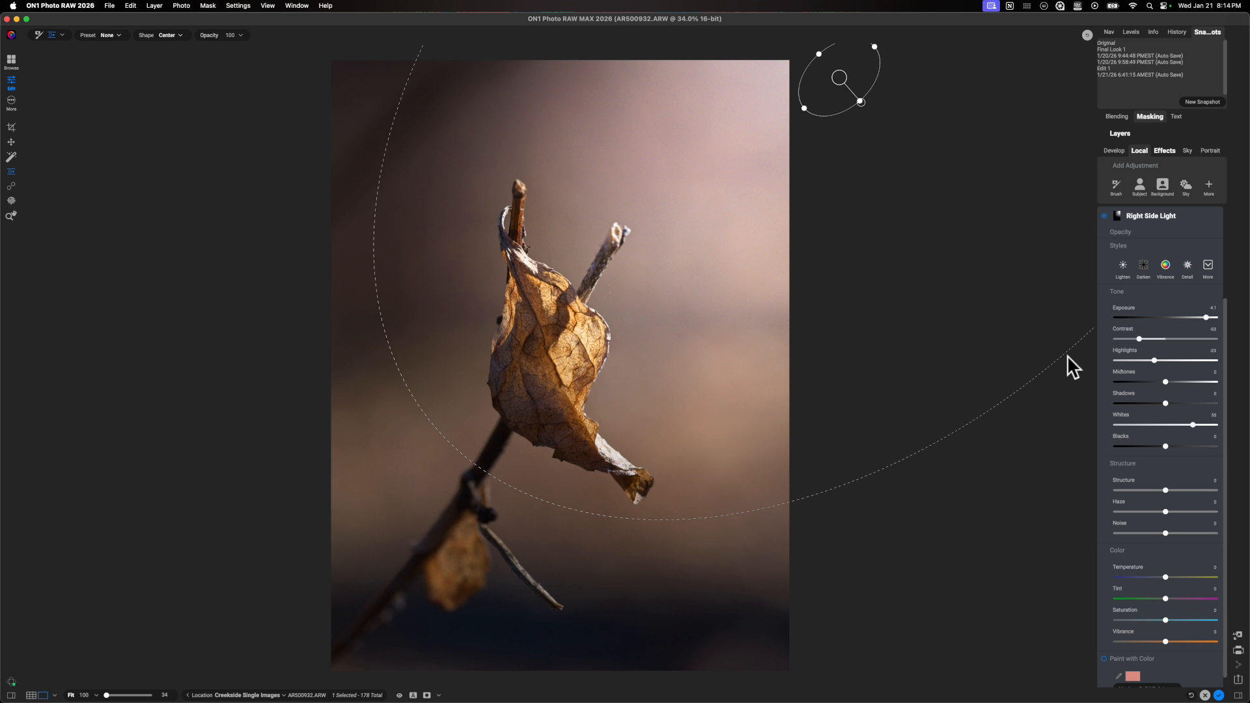
click(1182, 219)
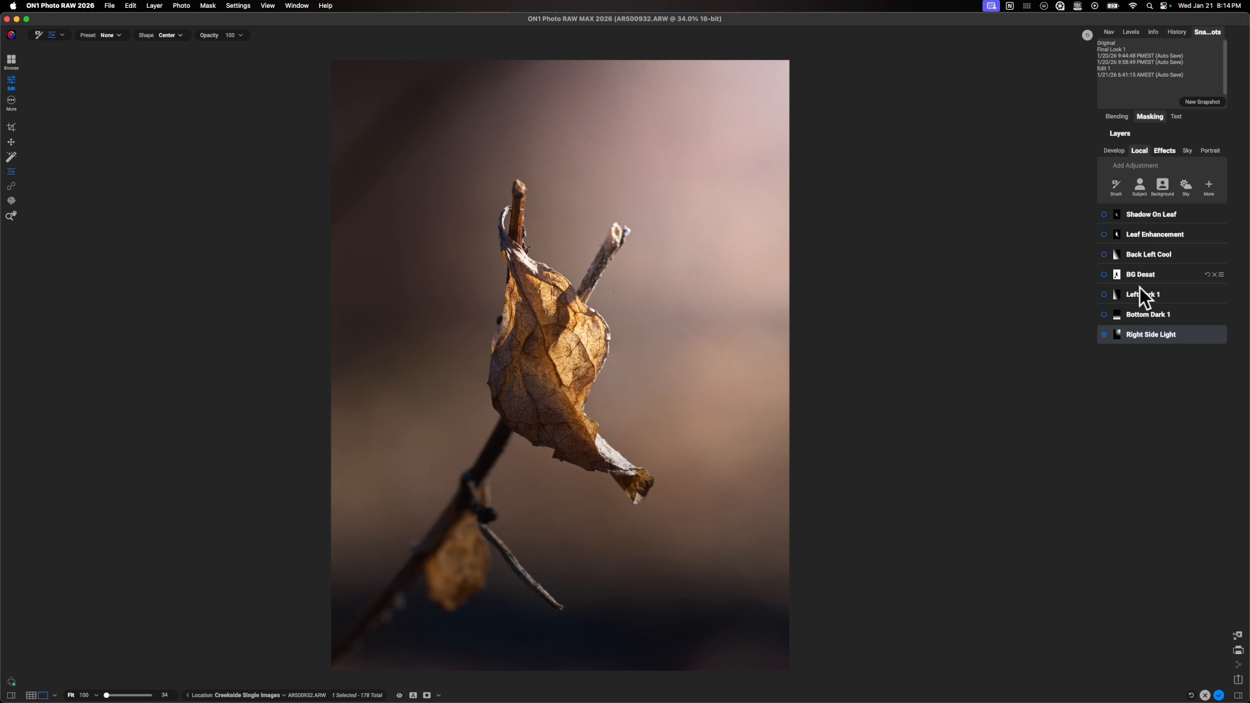
- Enable the Bottom Dark 1 local adjustment and show its mask overlay
click(1115, 314)
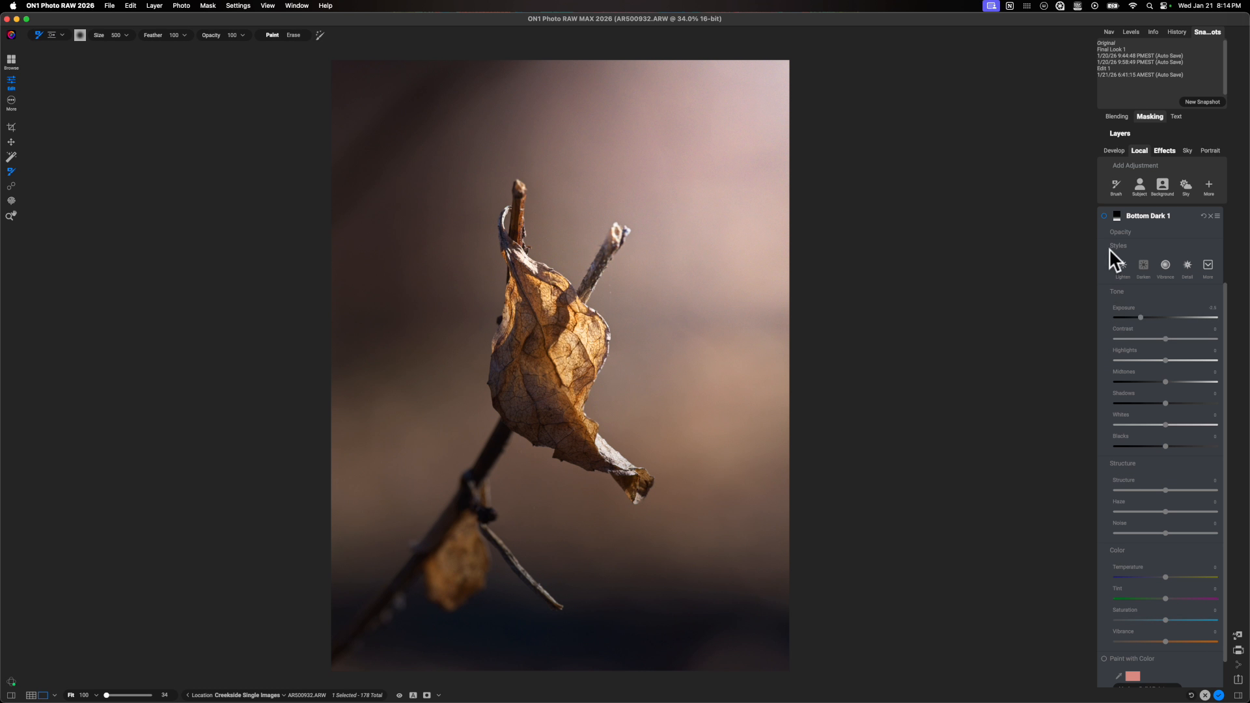
click(1104, 215)
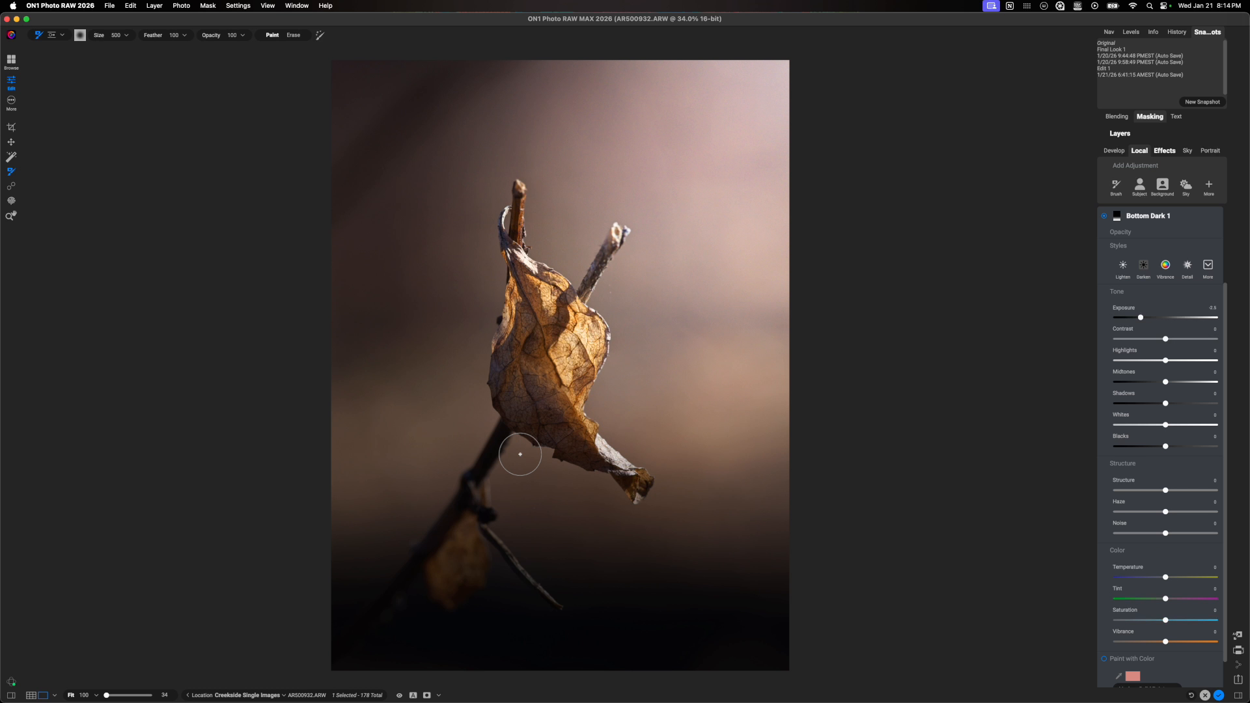
click(1115, 213)
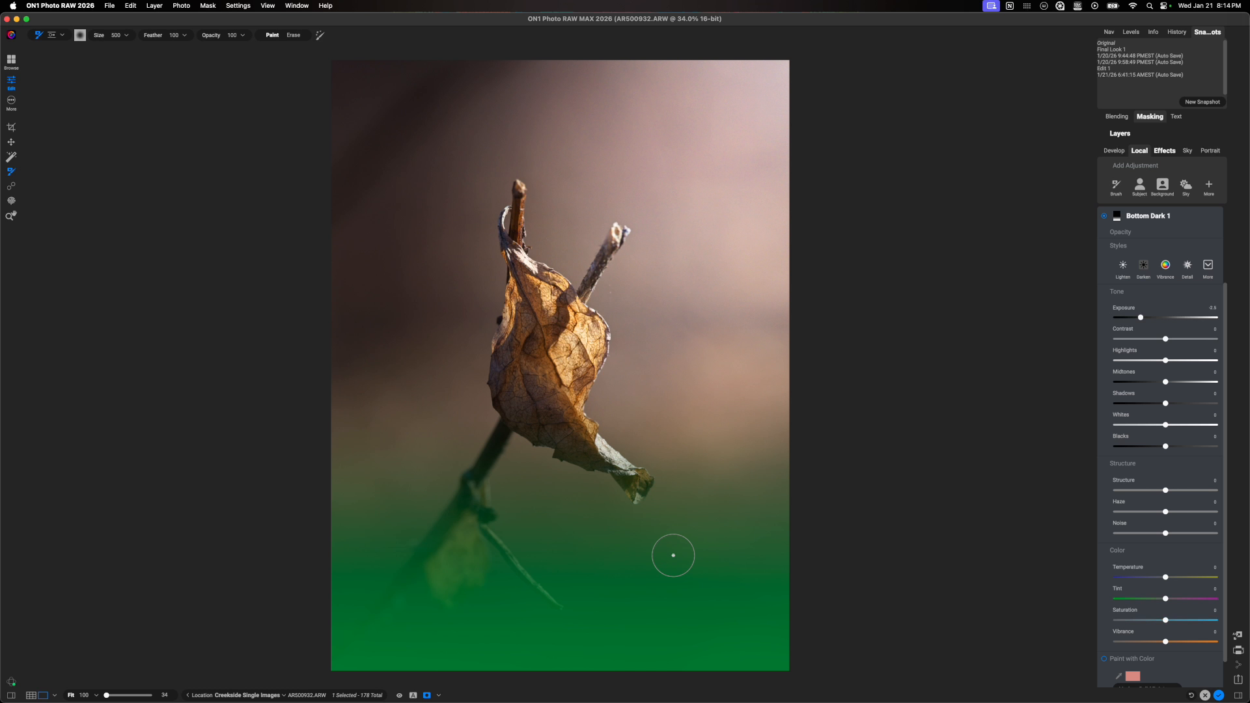
- Enable the Left Dark 1 local adjustment and review its mask overlay and tone settings, leaving the overlay hidden and the adjustment collapsed
scroll(1163, 225, up, 3)
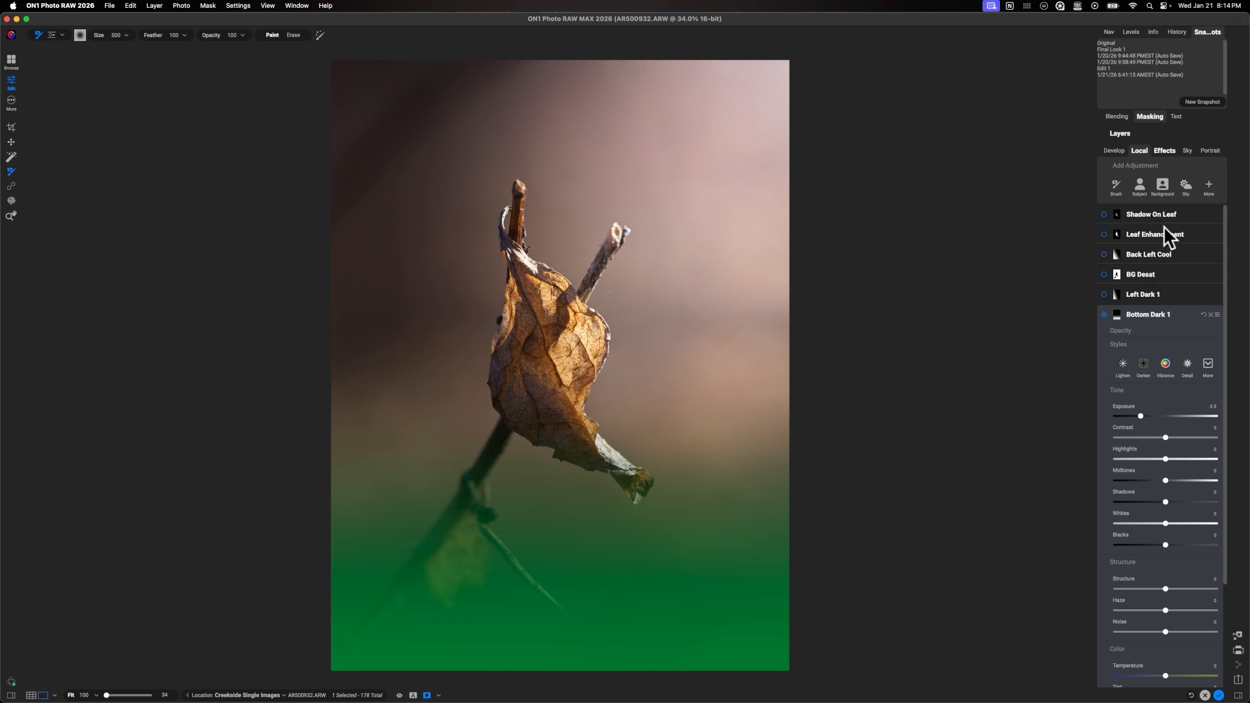
click(1105, 295)
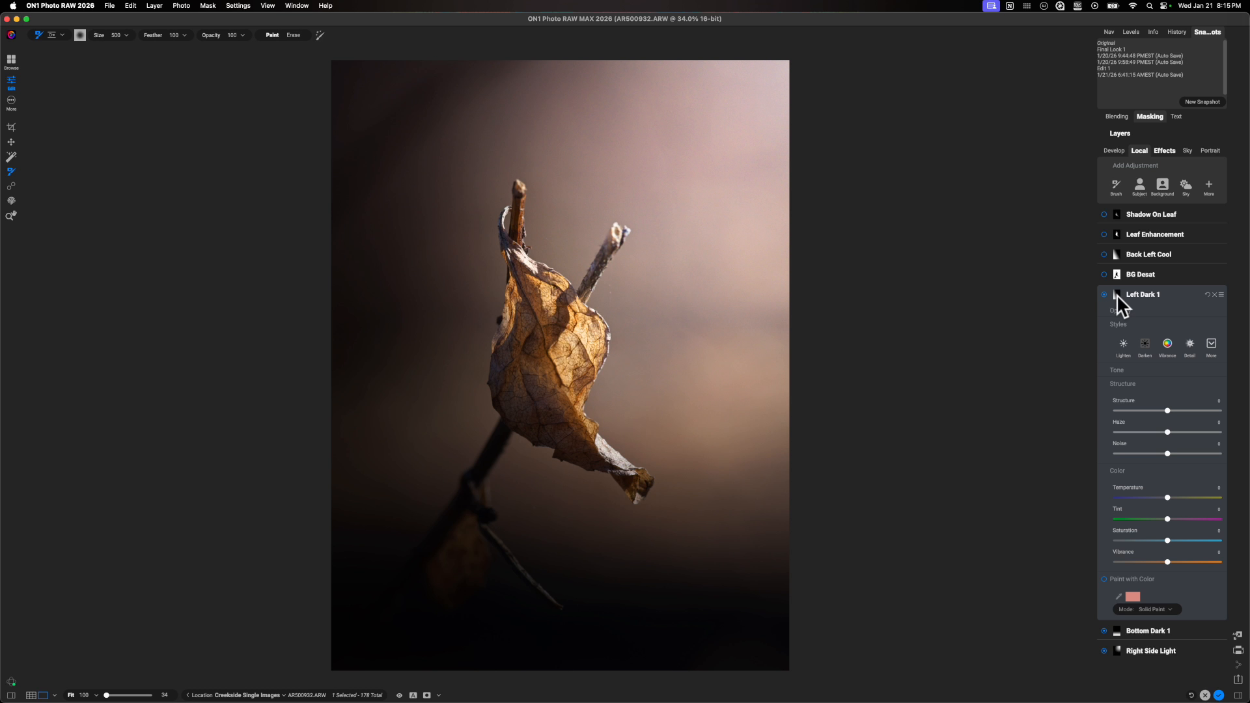
click(1116, 294)
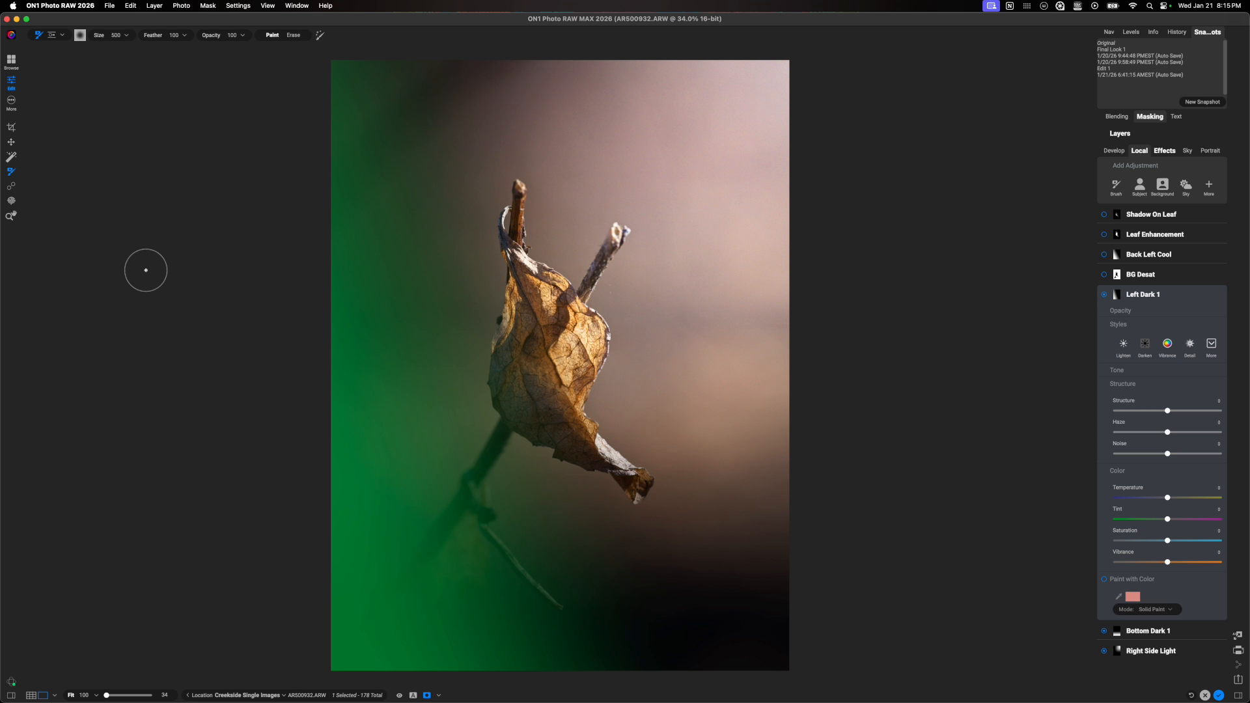
key(z)
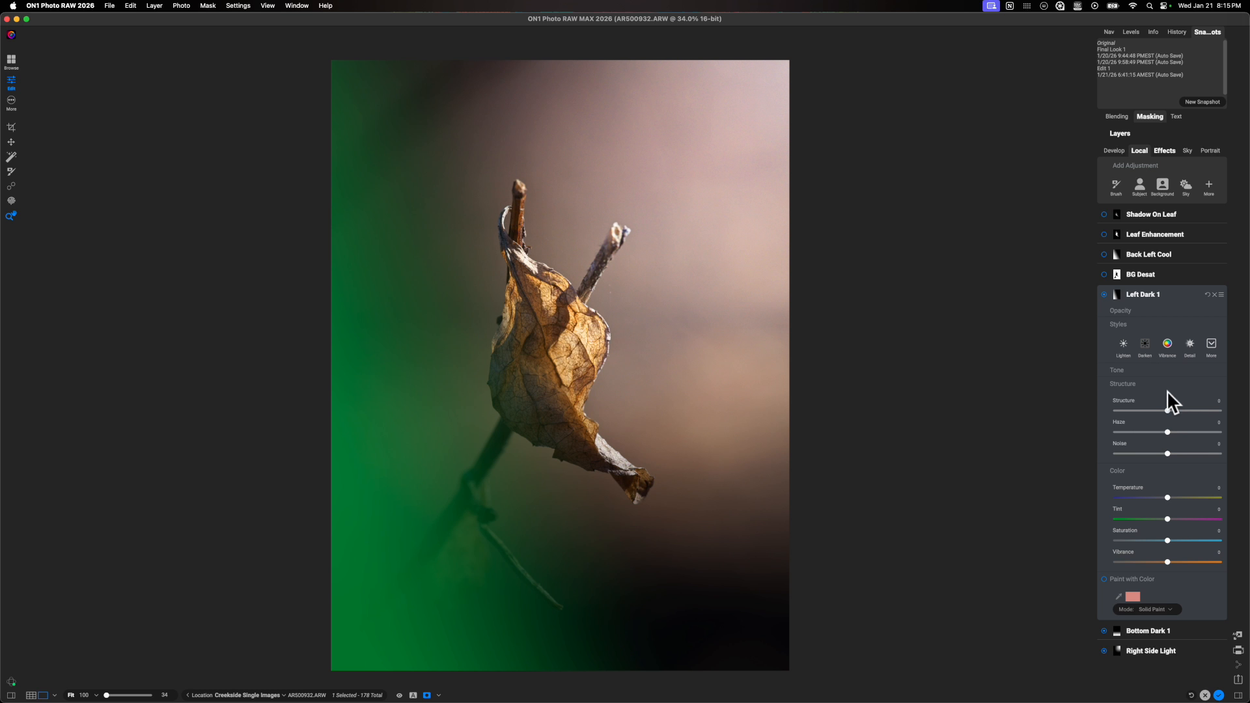
click(1118, 370)
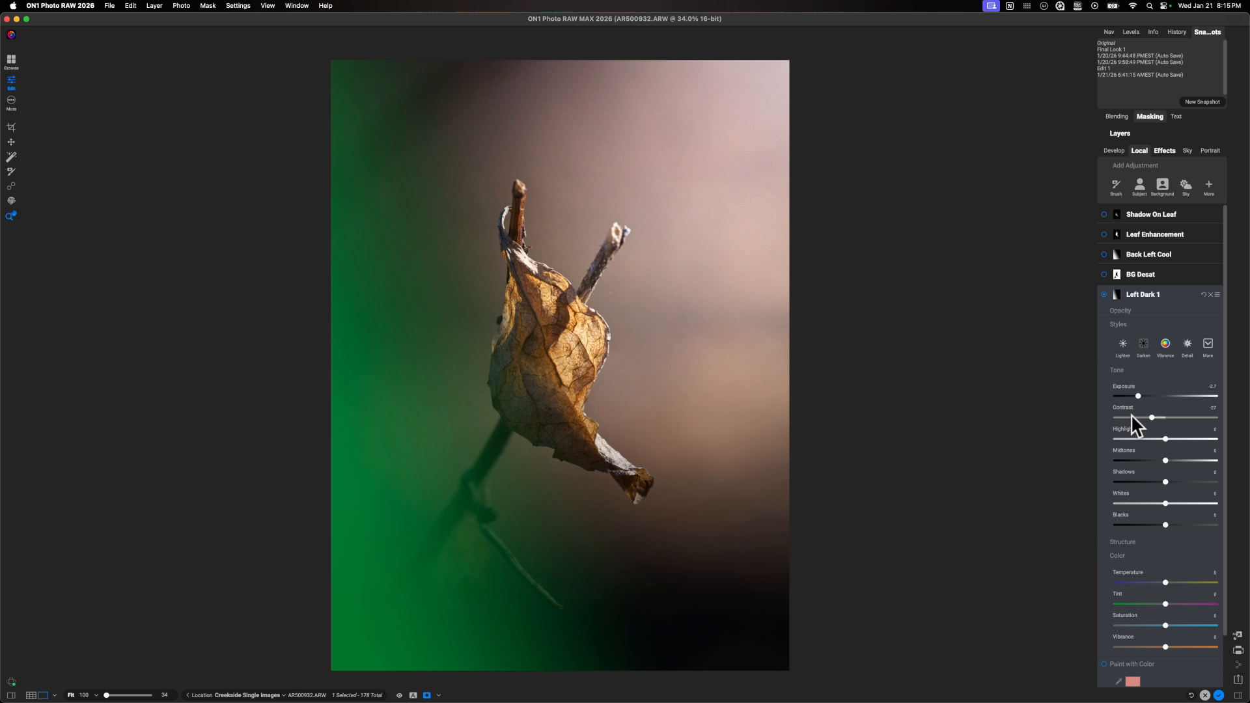
key(o)
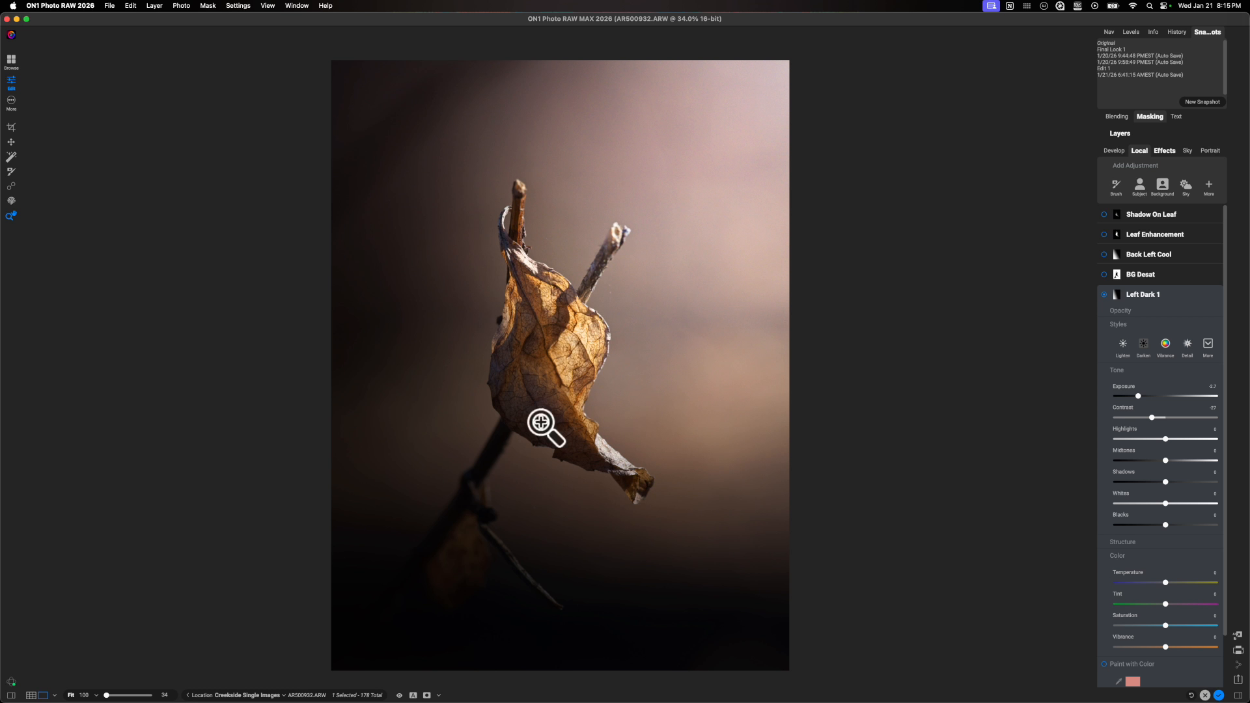
click(1167, 297)
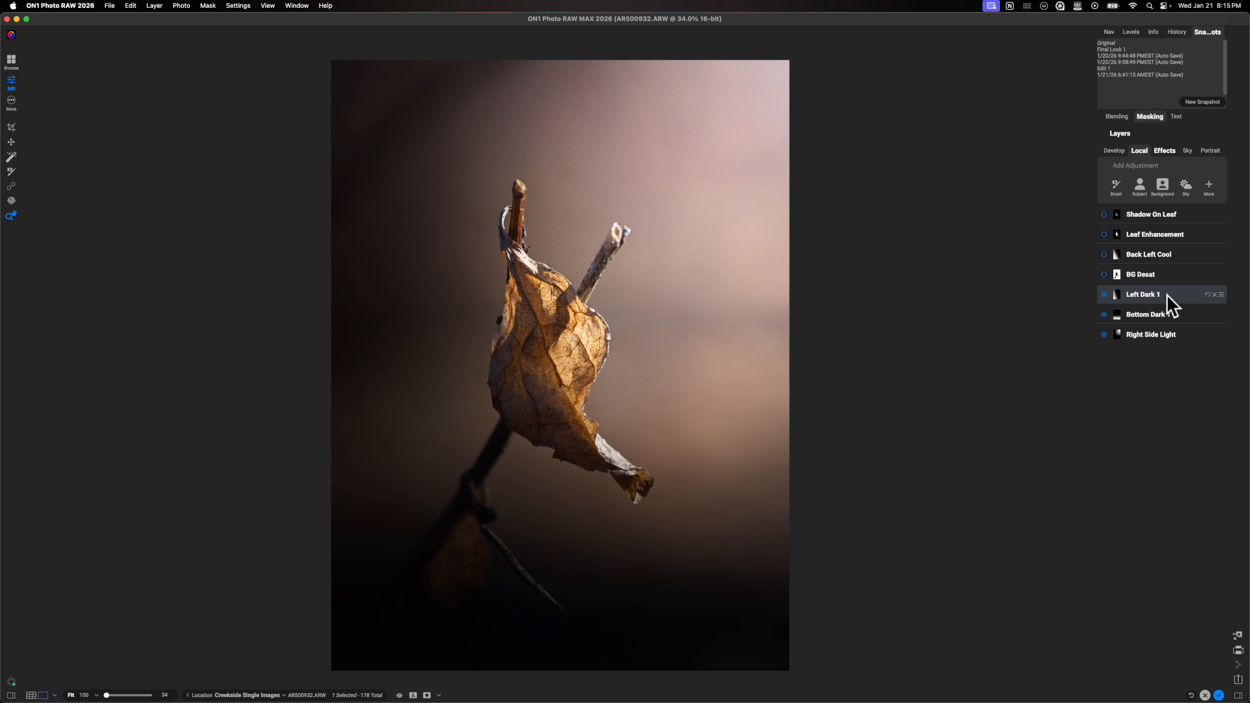
- Enable the BG Desat local adjustment and examine its mask layers and overlay, leaving the overlay hidden
click(1105, 275)
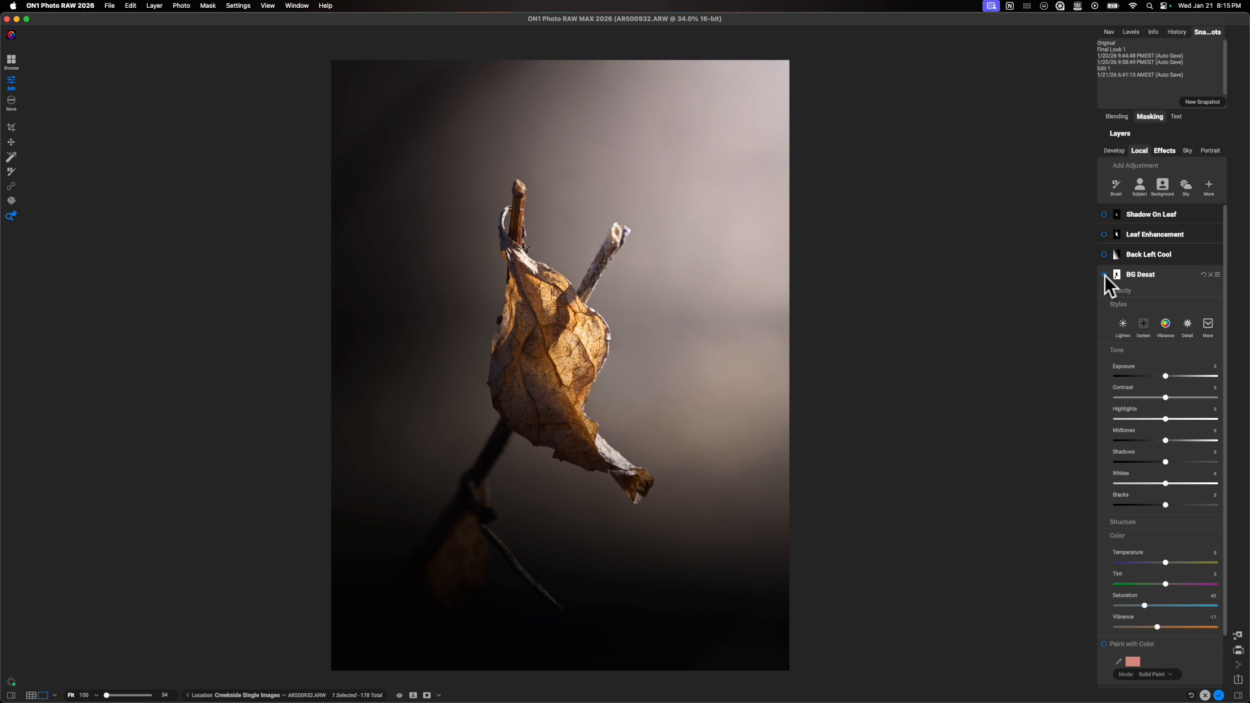
click(1118, 274)
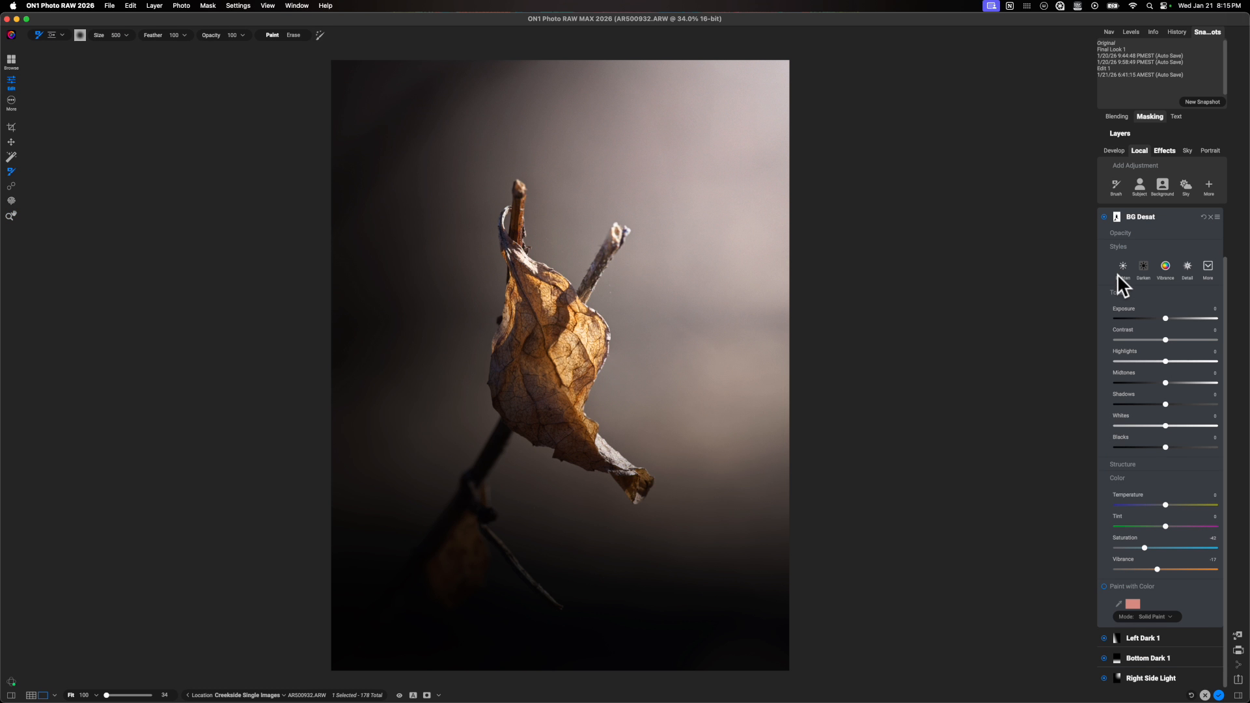
click(1151, 117)
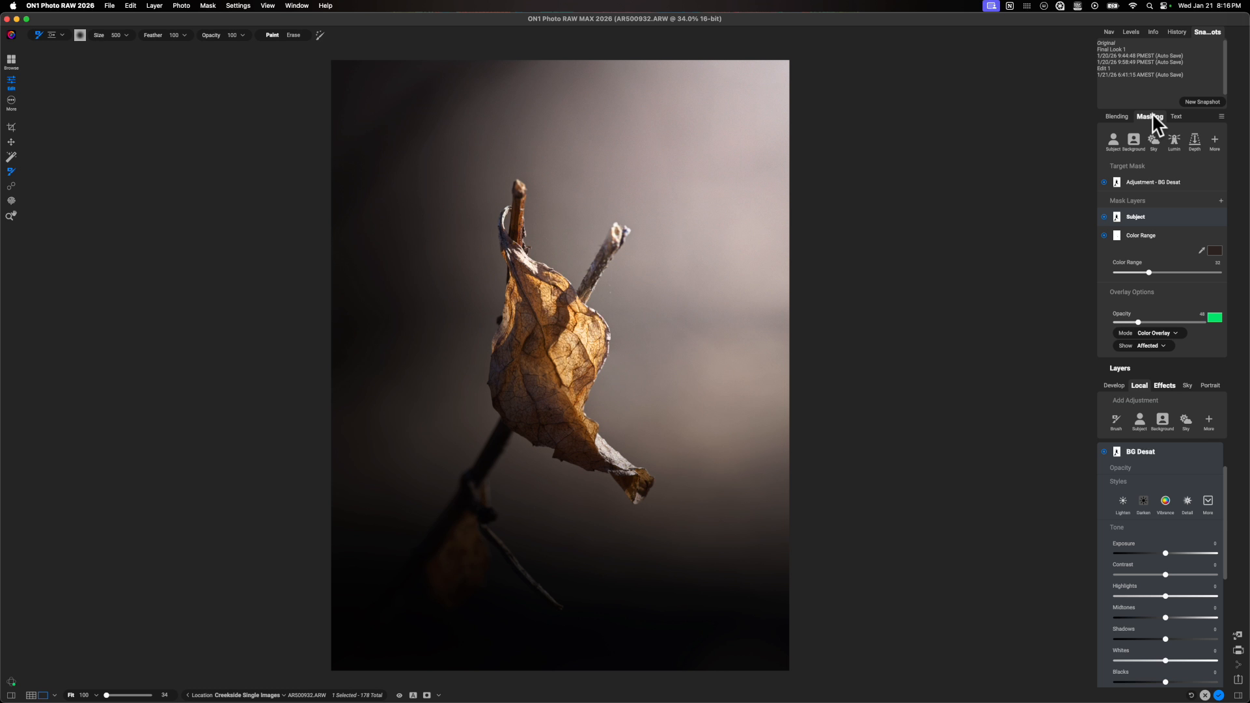
click(1117, 181)
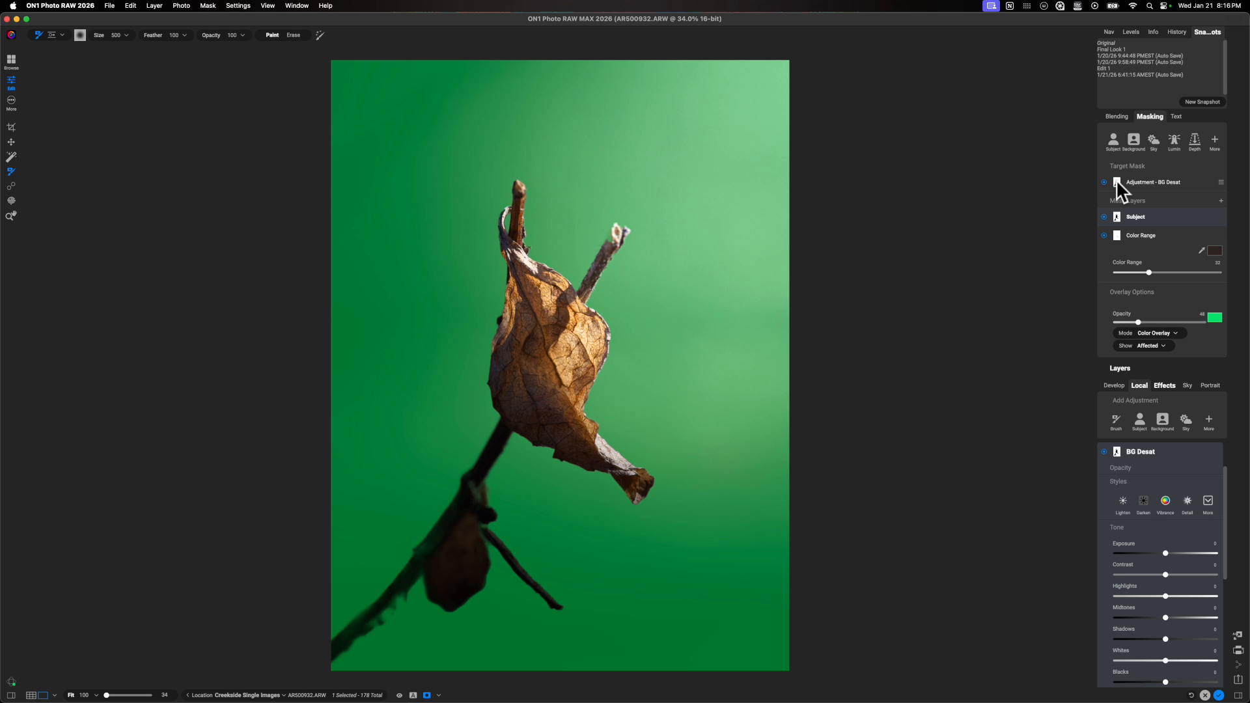
key(super+m)
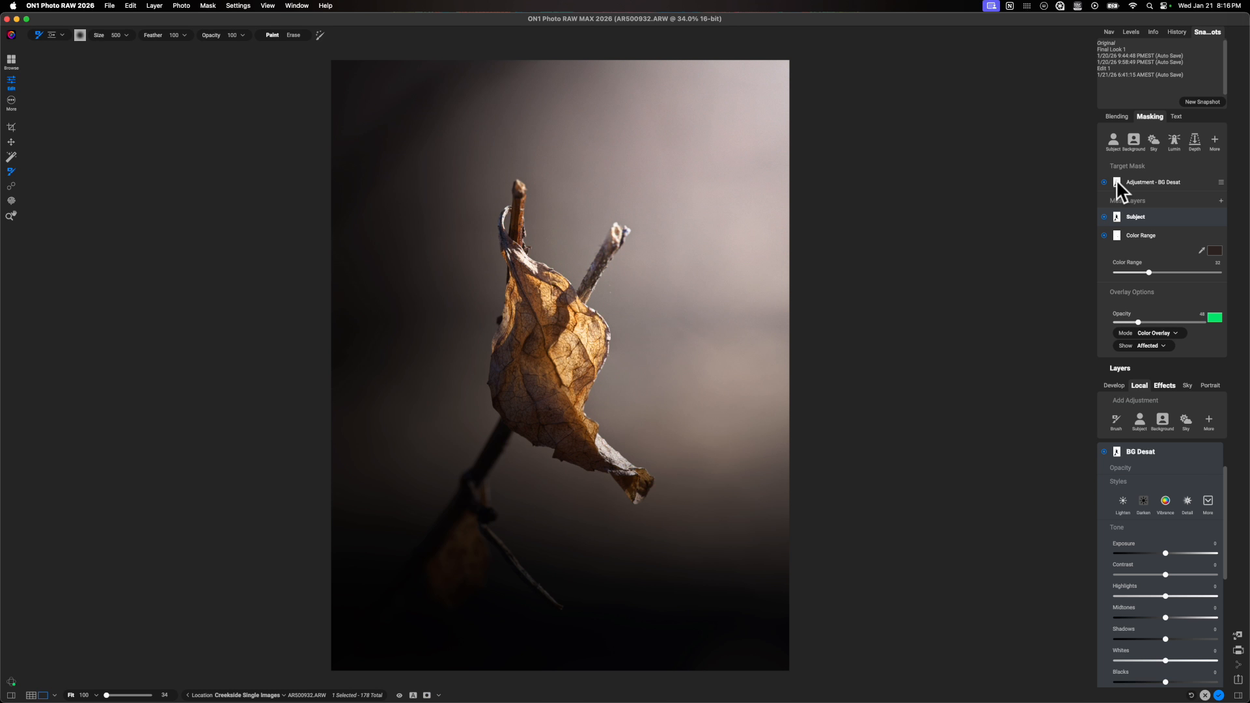
- Compare the original leaf photo with the result of the currently enabled local adjustments
key(super+p)
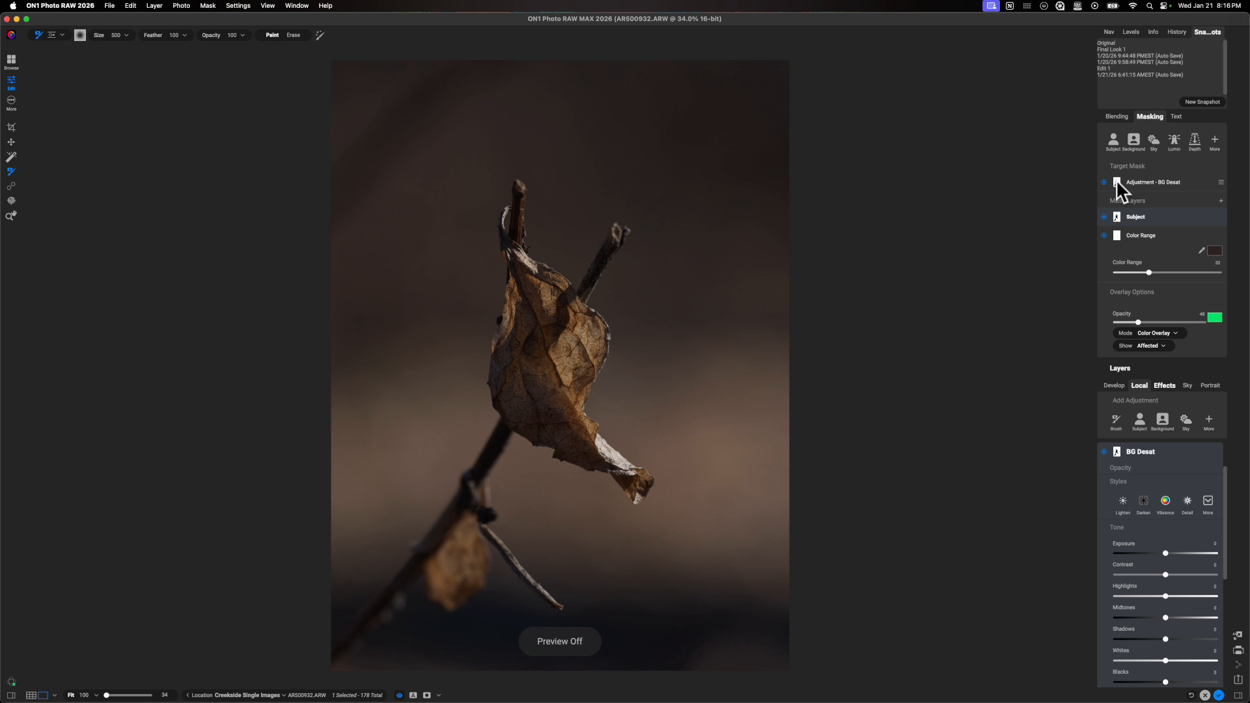
key(backslash)
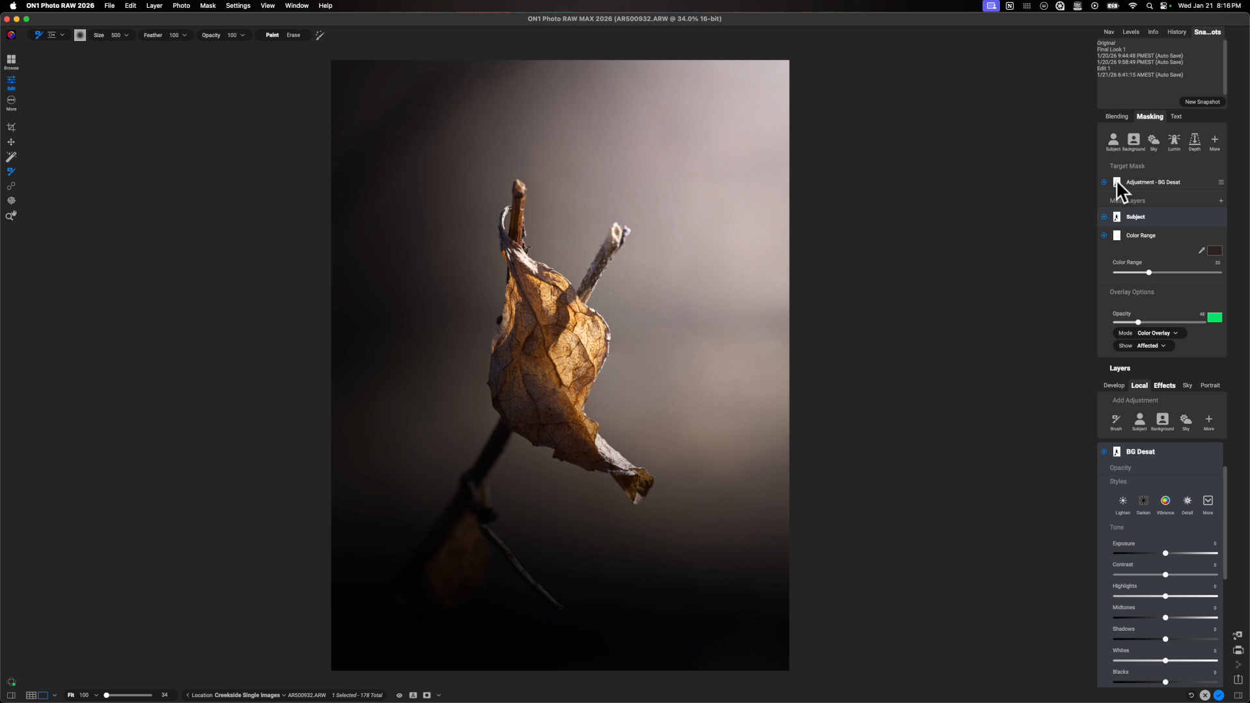
key(p)
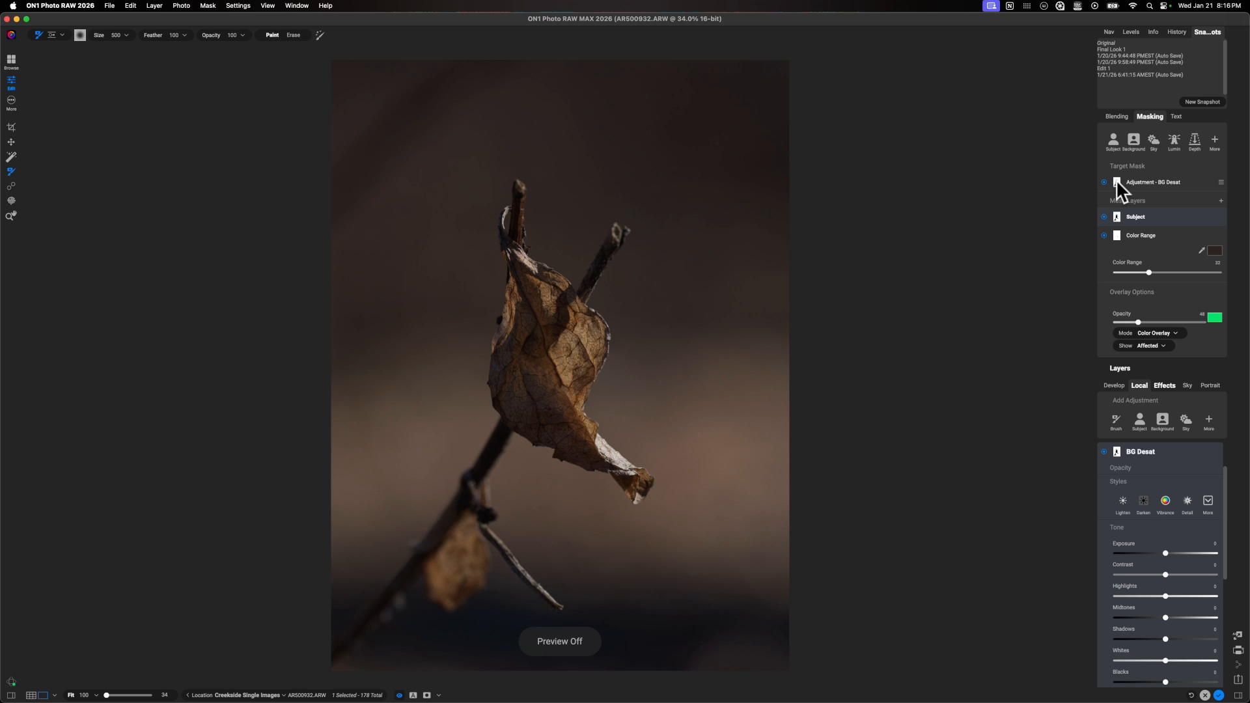
key(p)
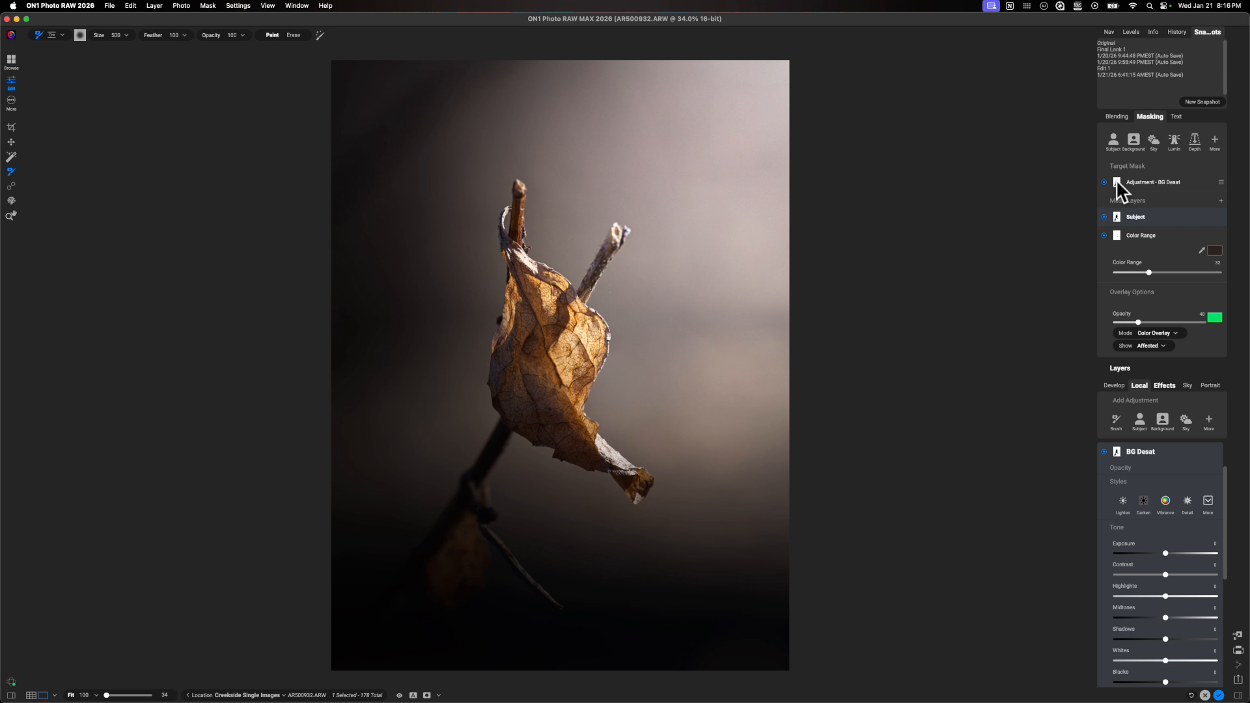
- Collapse the mask options and compare the photo with BG Desat switched off and on again
click(1116, 181)
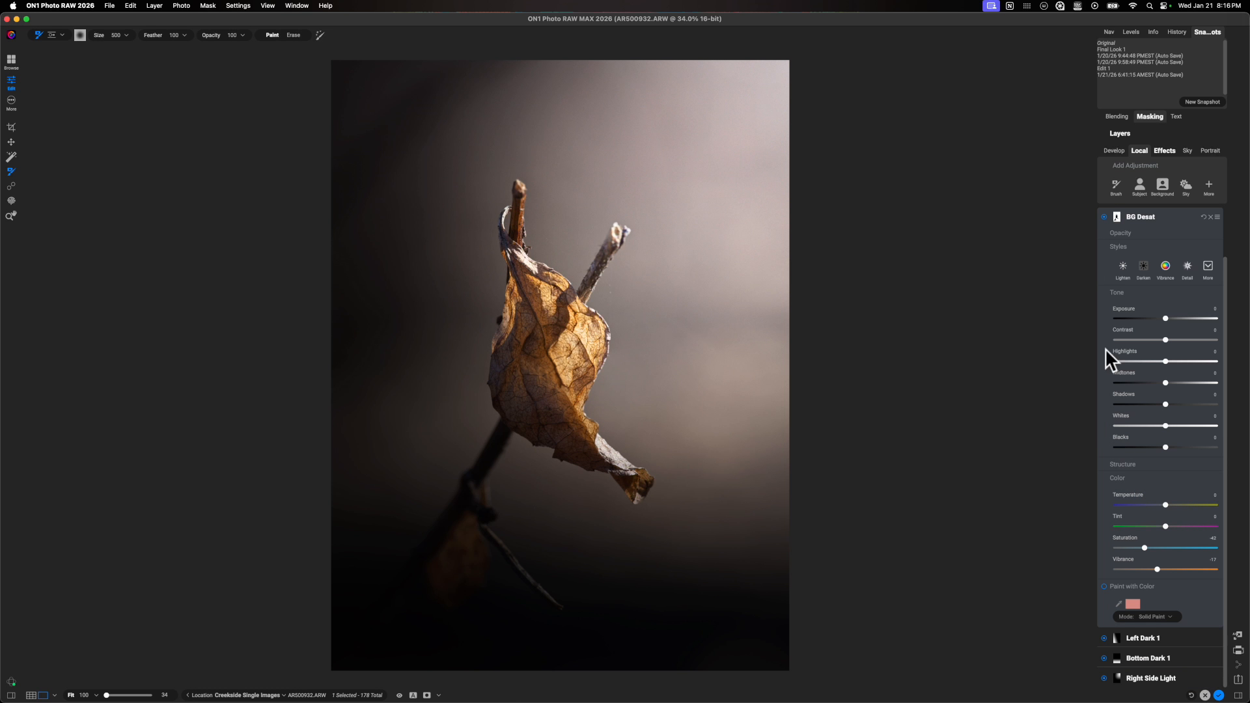
click(1103, 217)
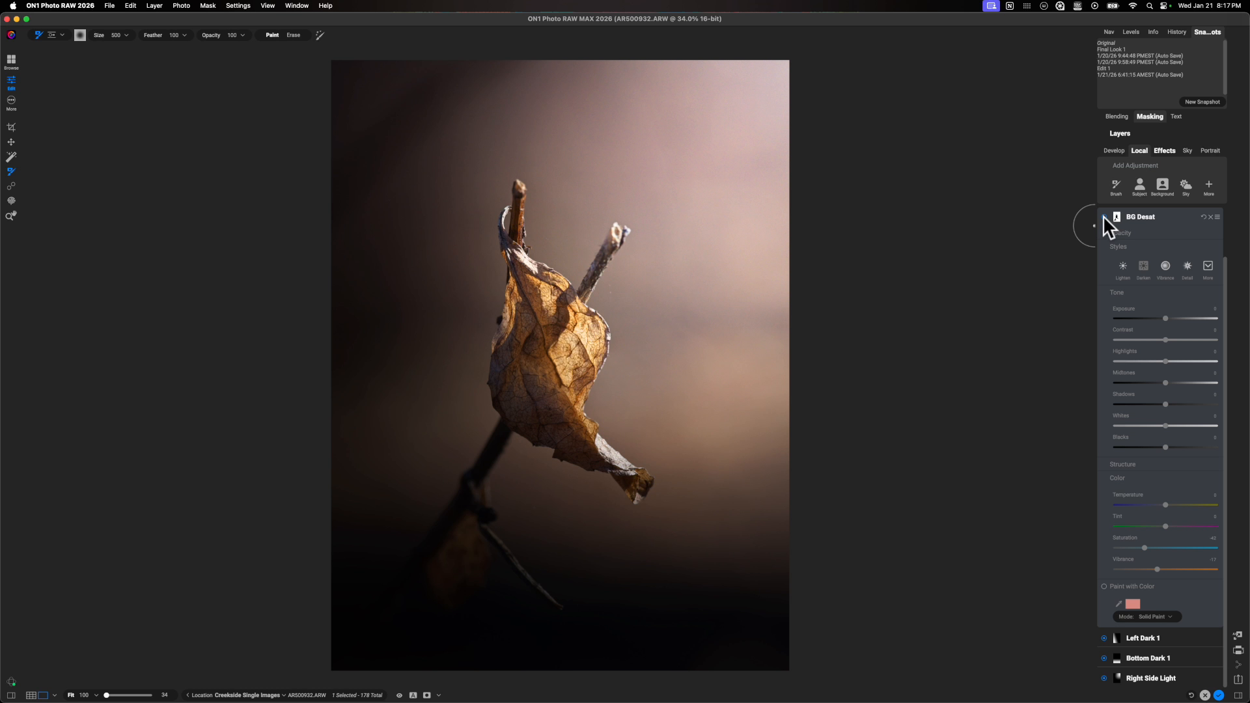
click(1104, 217)
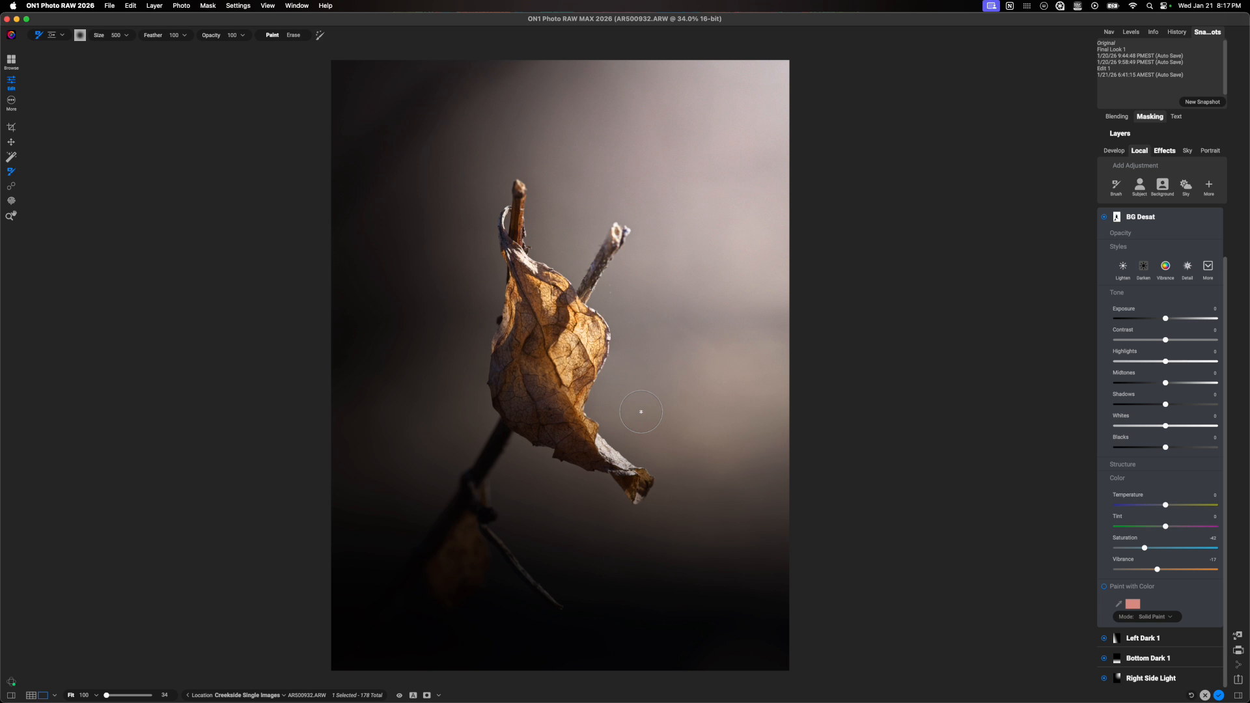
- Enable the Back Left Cool local adjustment and show its tone and color settings
scroll(1168, 236, up, 2)
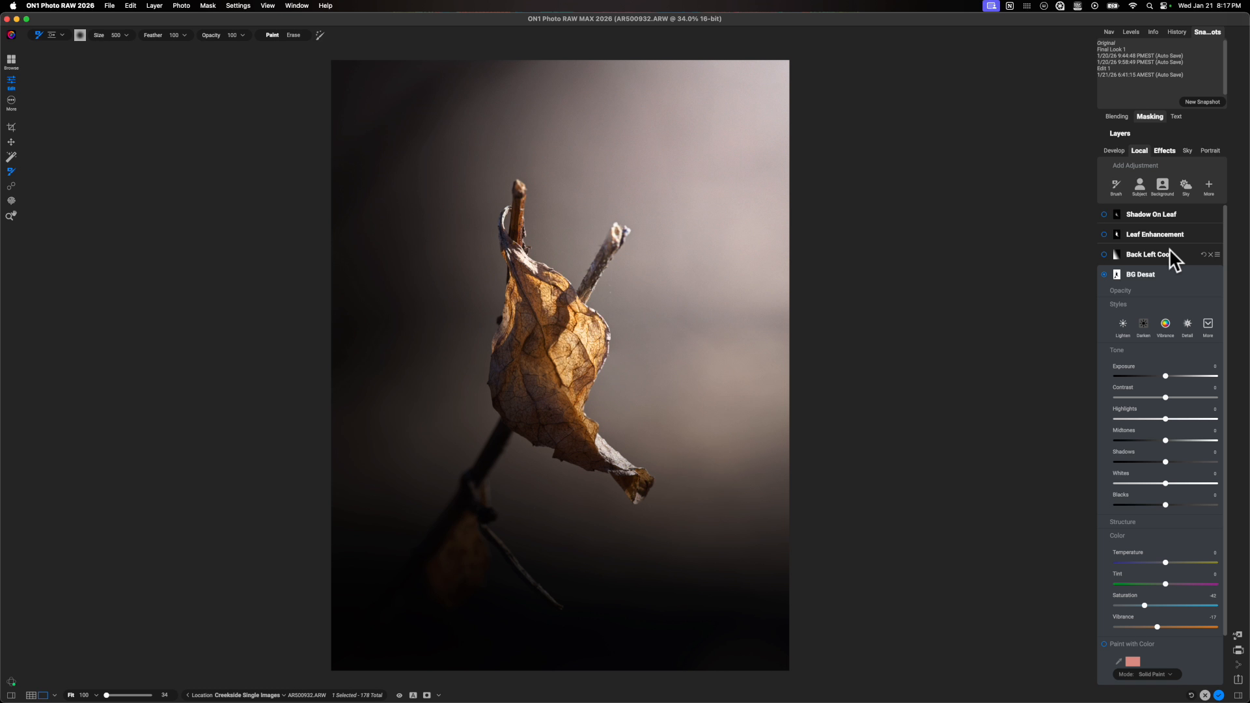
click(1104, 254)
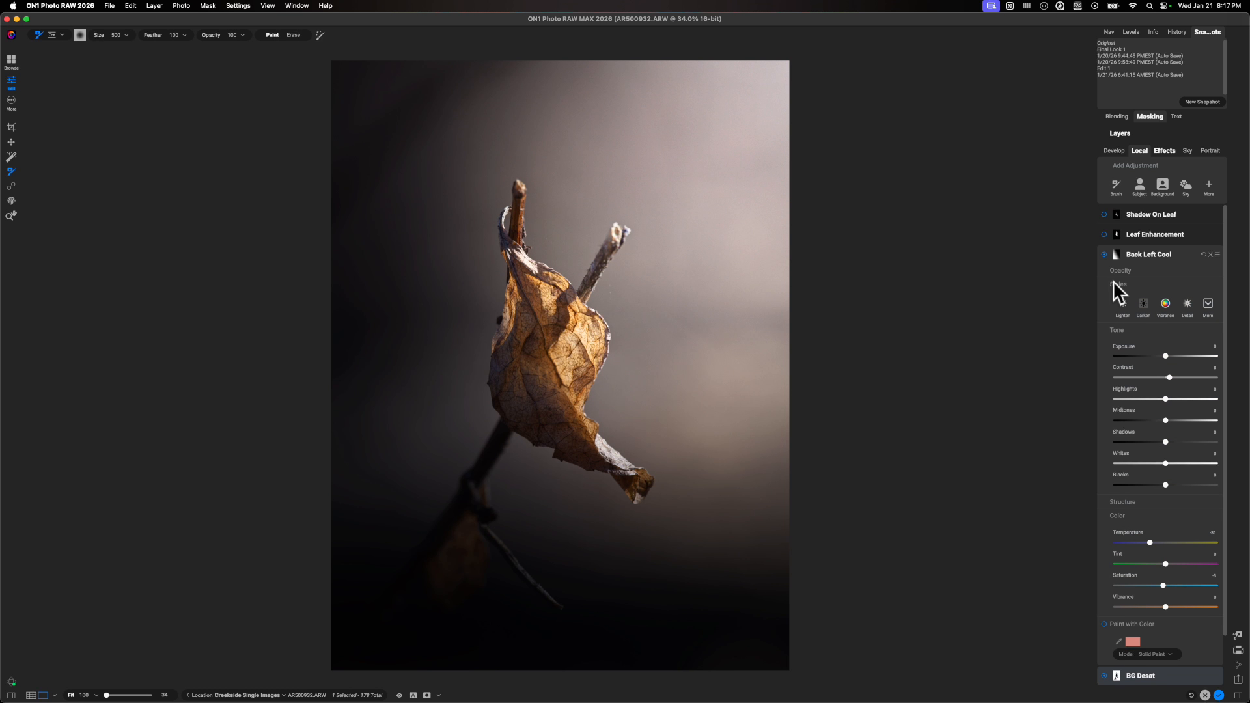
scroll(1117, 253, down, 2)
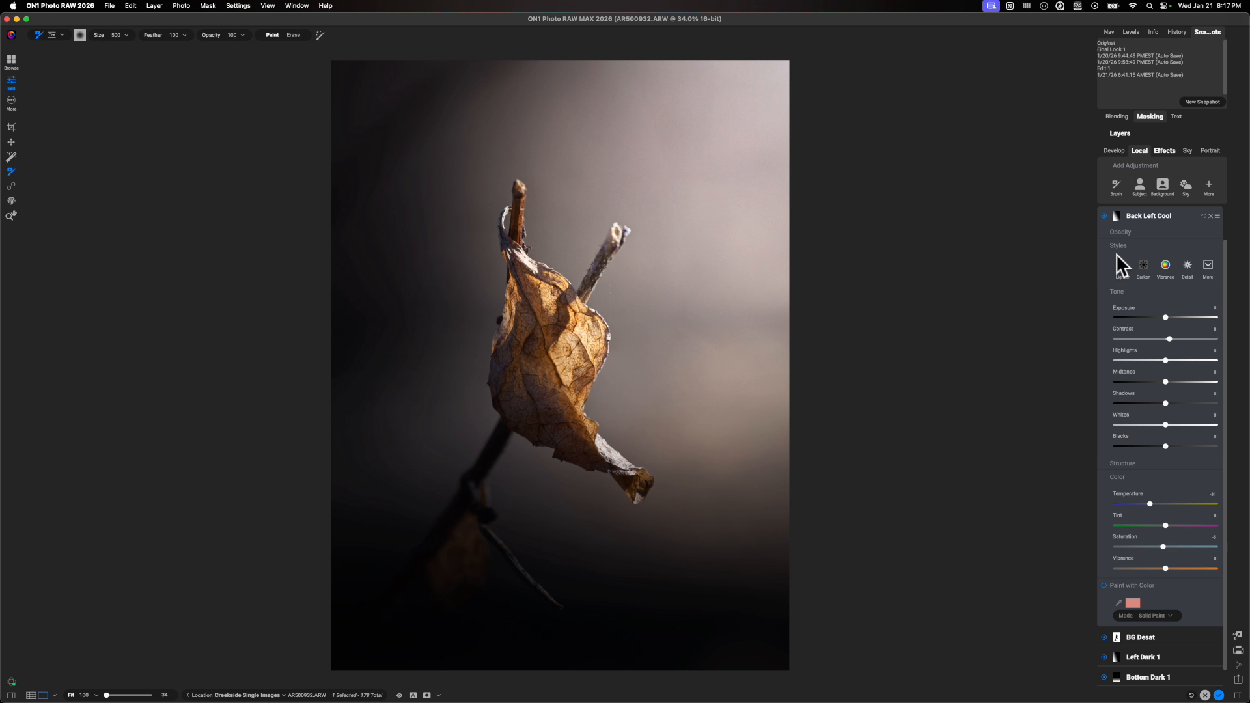
- Compare the photo with Back Left Cool switched off and on, and examine its mask overlay, leaving the overlay hidden
click(1104, 215)
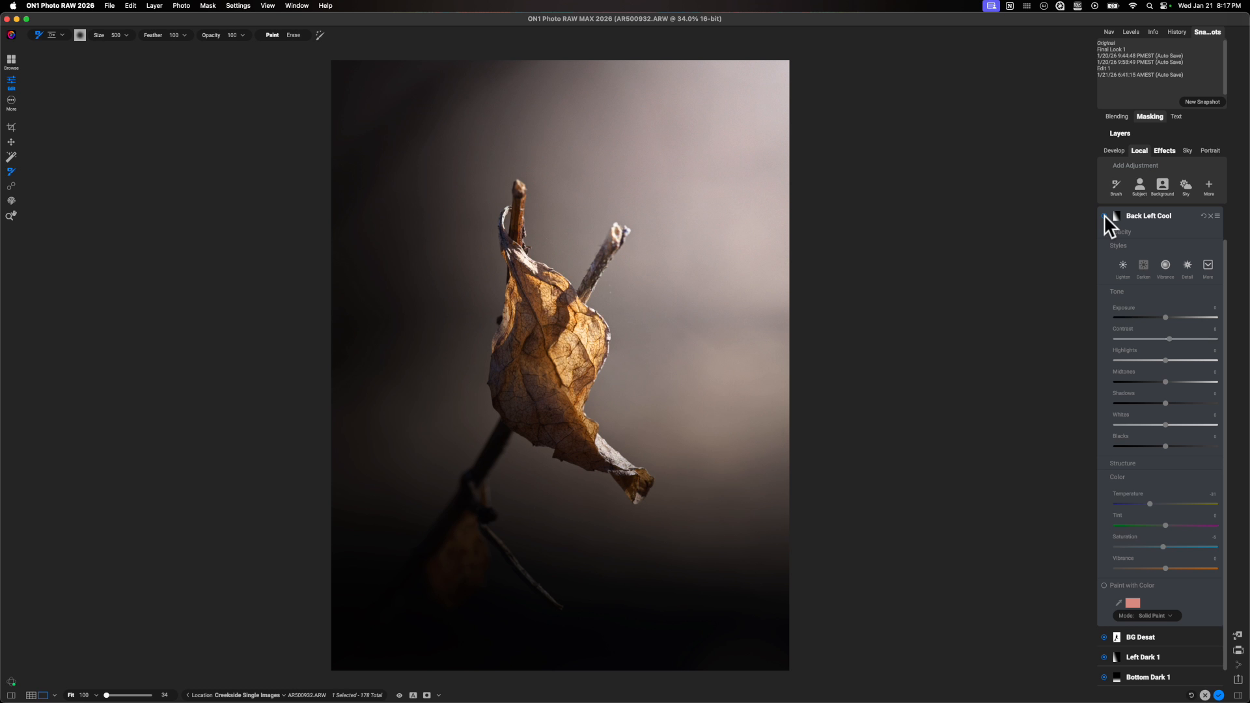
click(1104, 215)
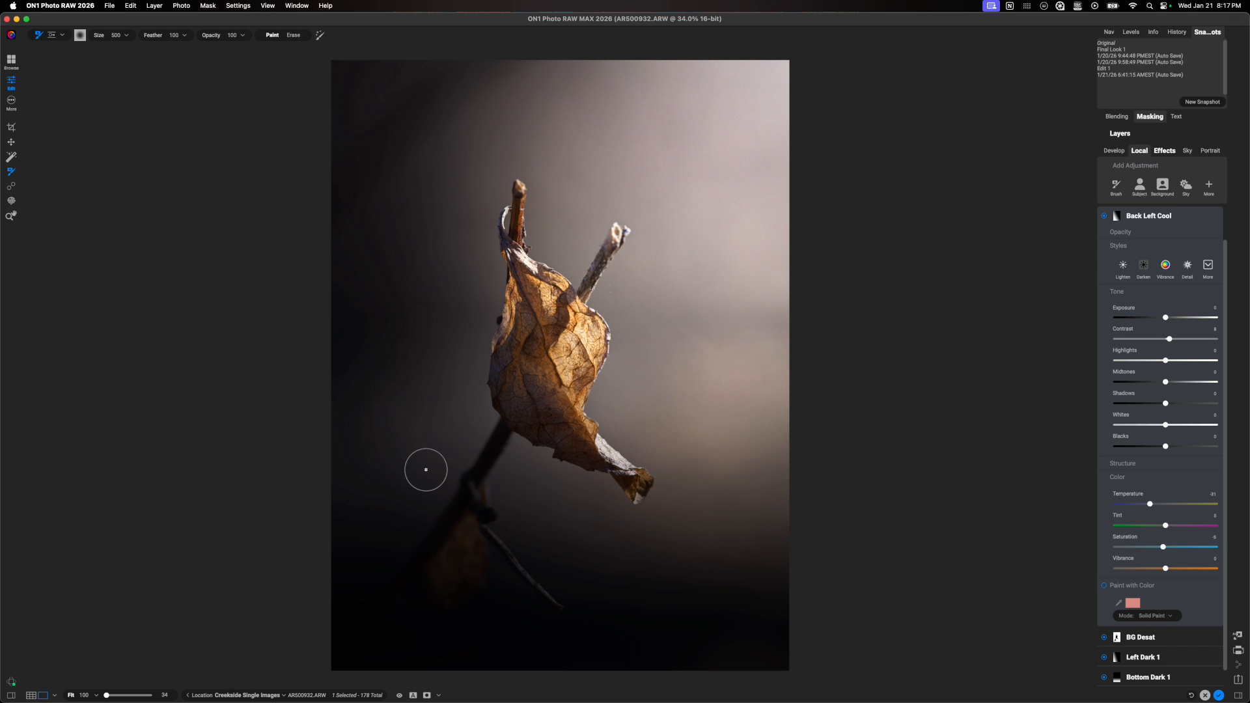
key(m)
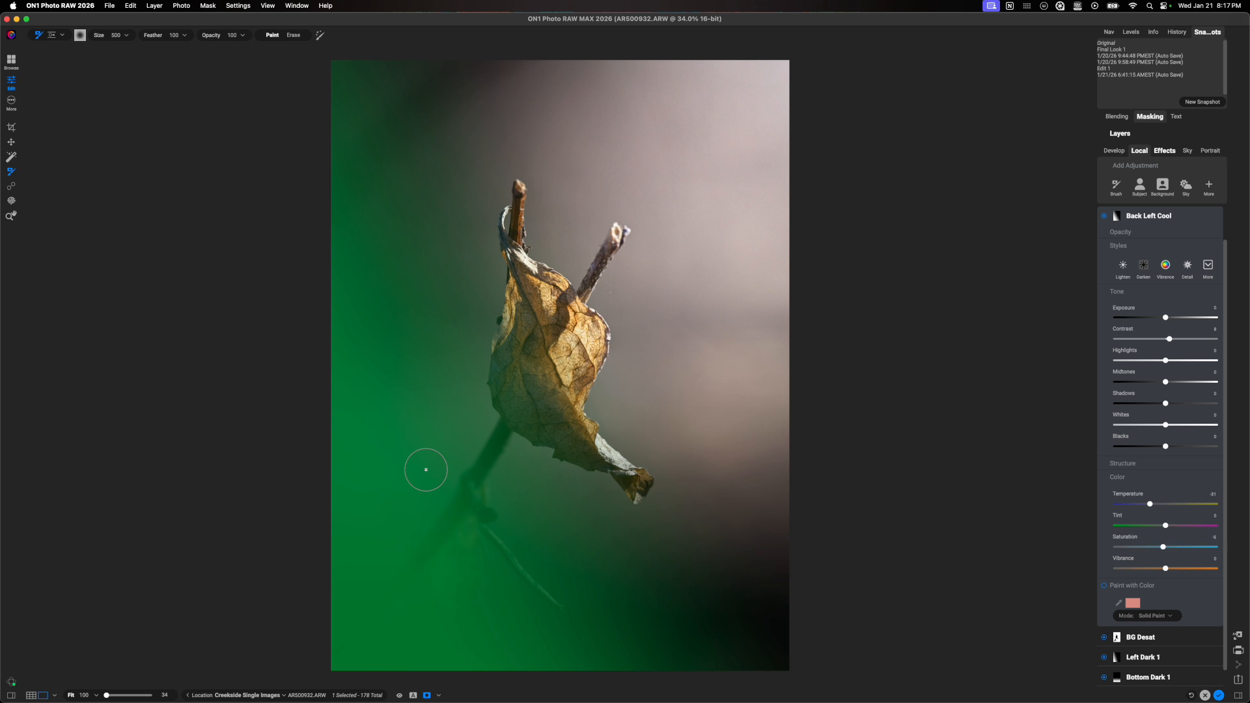
key(super+m)
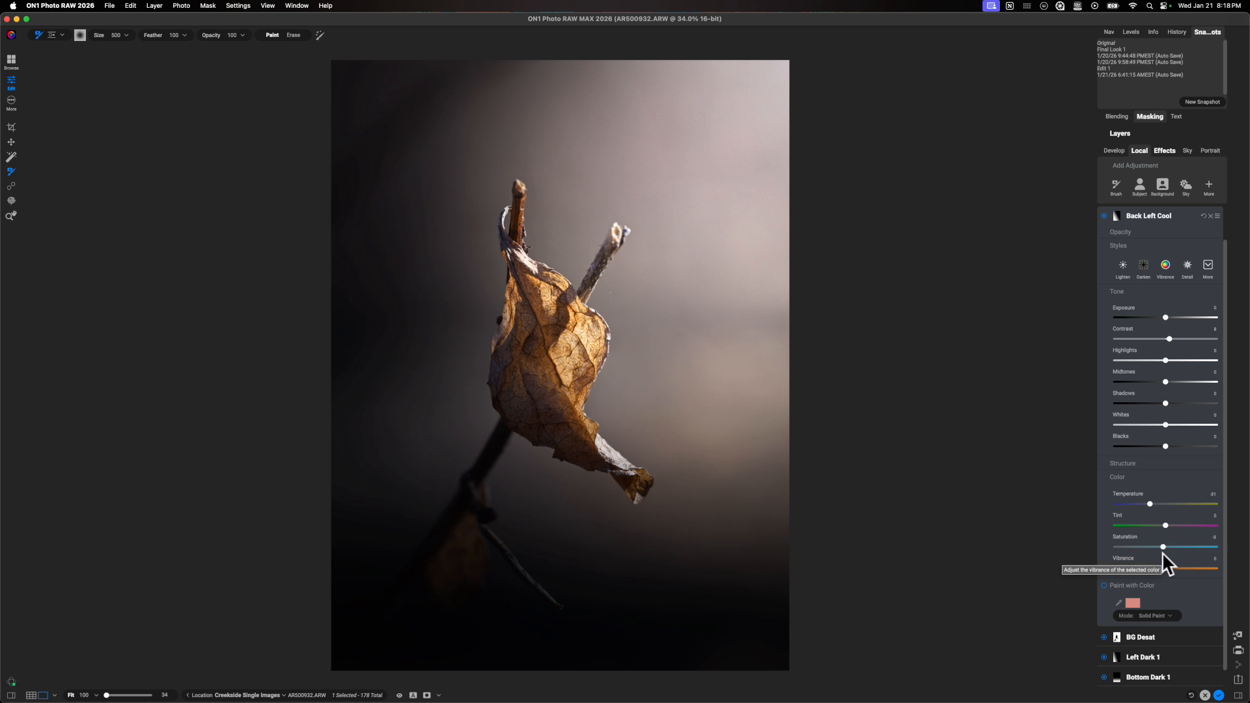
- Enable the Leaf Enhancement local adjustment and show its tone and color settings
scroll(1176, 234, up, 3)
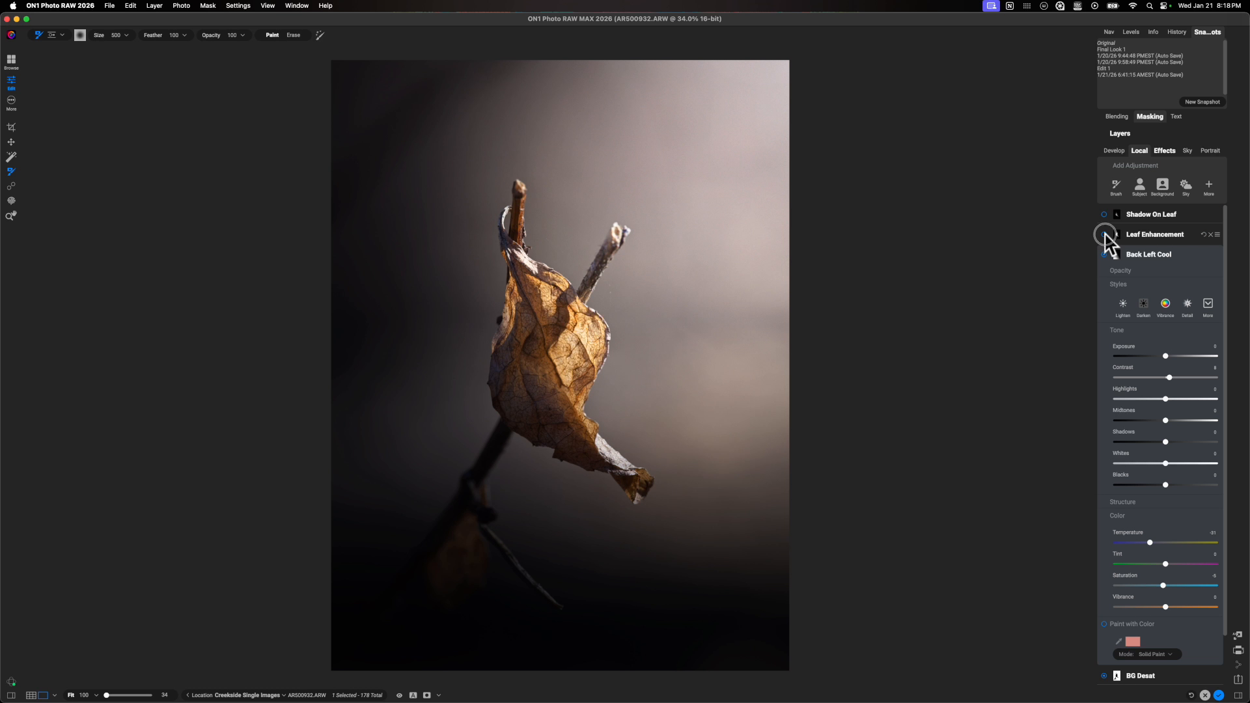
click(1124, 237)
scroll(1166, 251, down, 1)
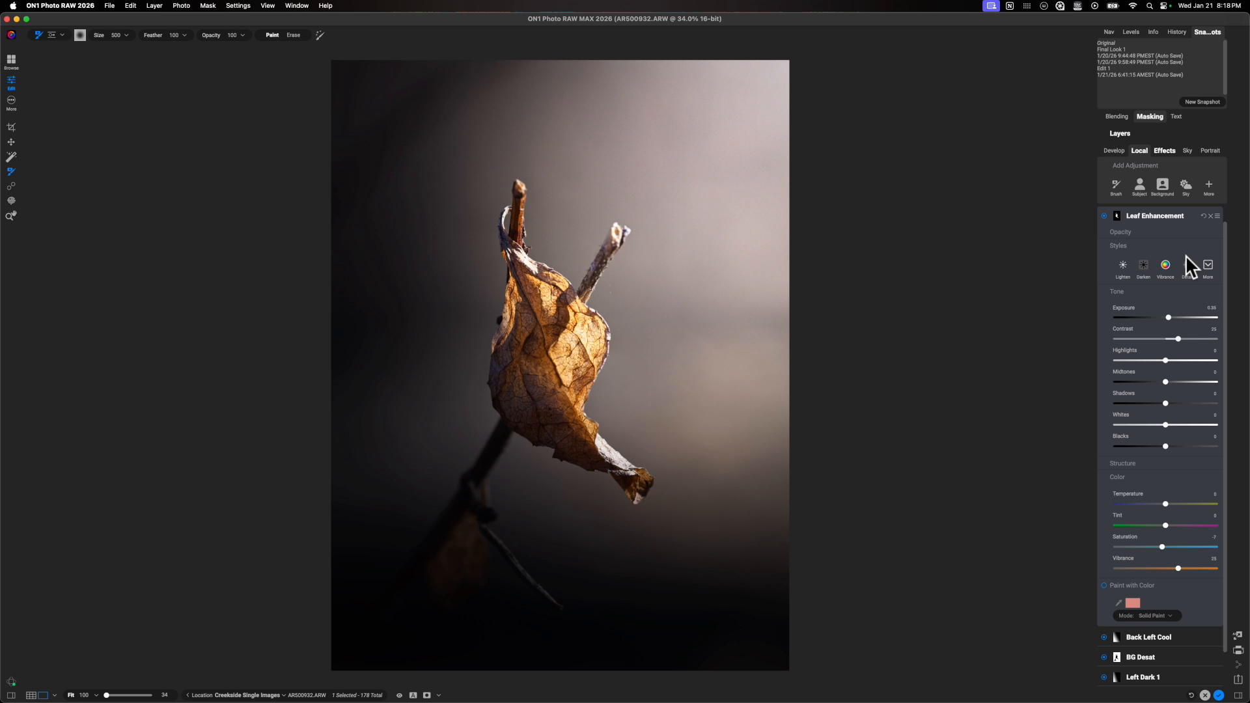
- Examine the Leaf Enhancement mask's overlay and its Brush and Subject layers, leaving the overlay hidden and the mask options collapsed
key(o)
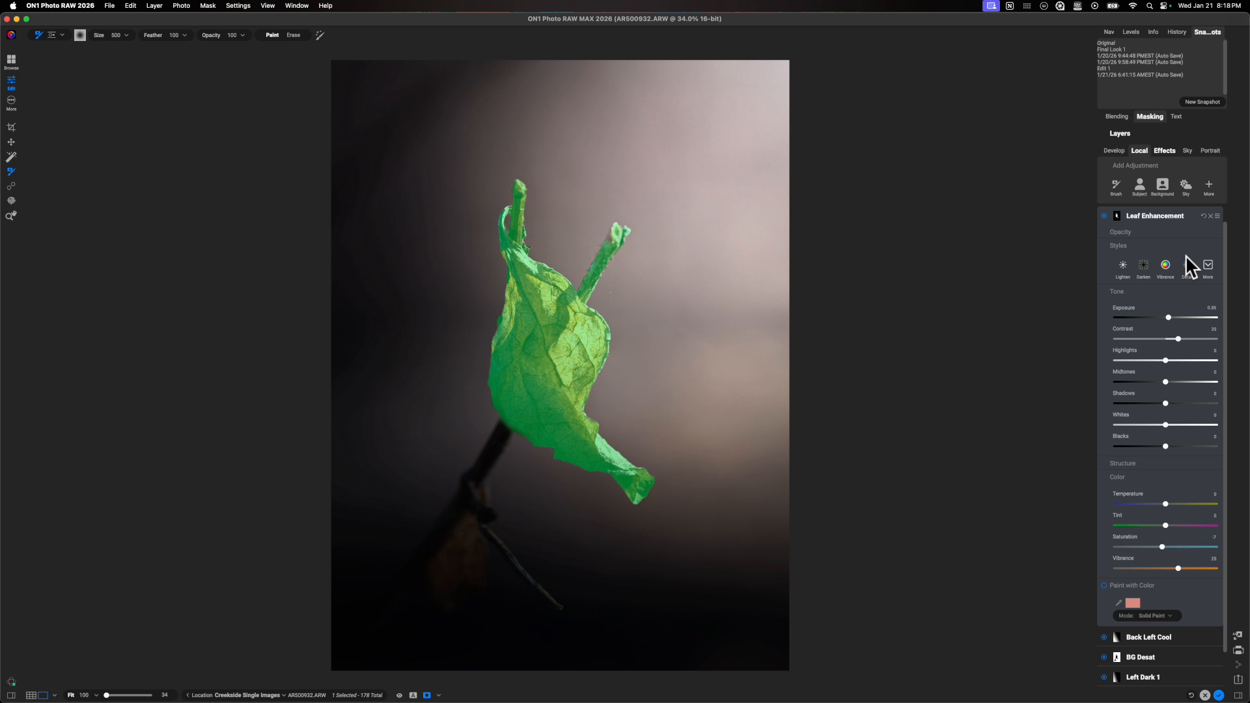
click(1150, 116)
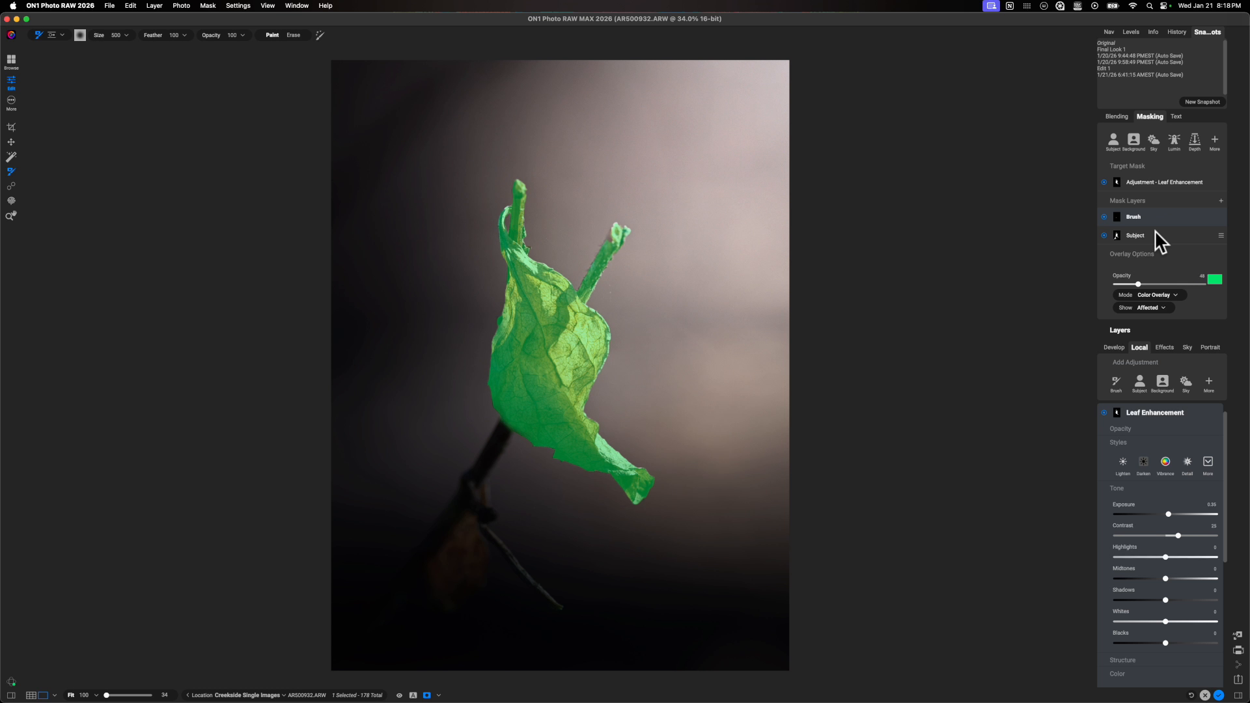
click(1105, 217)
key(o)
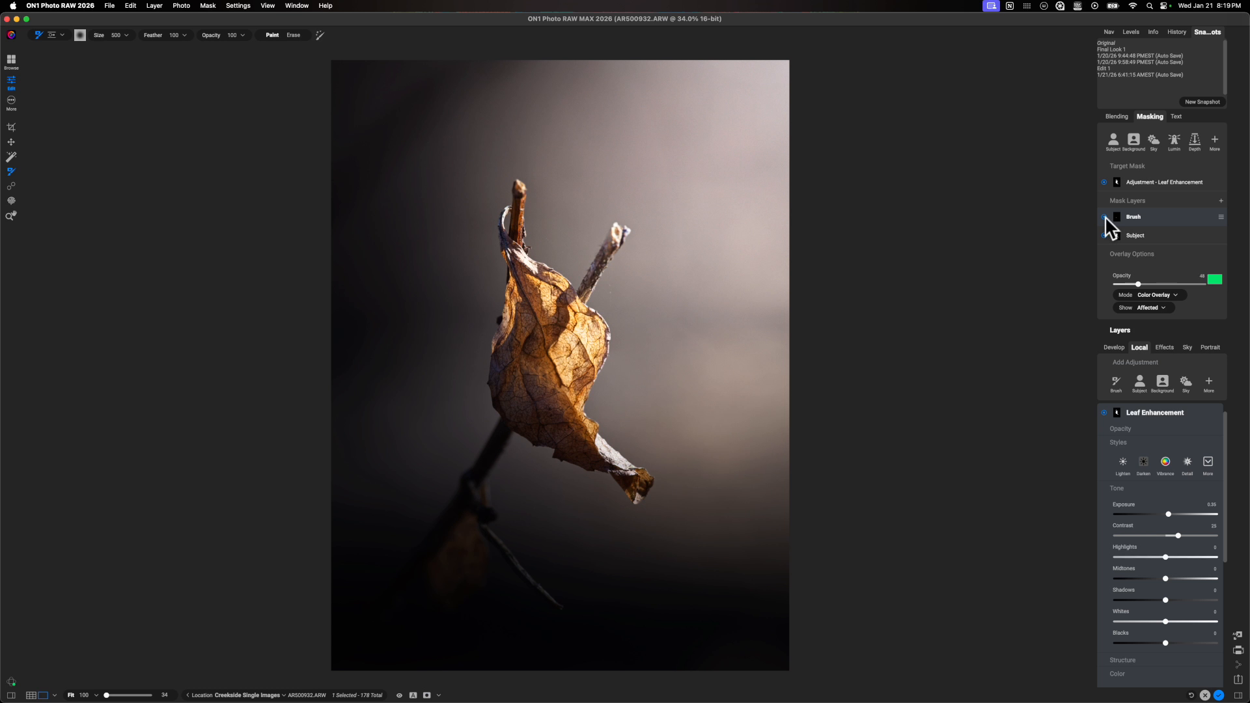
click(1116, 412)
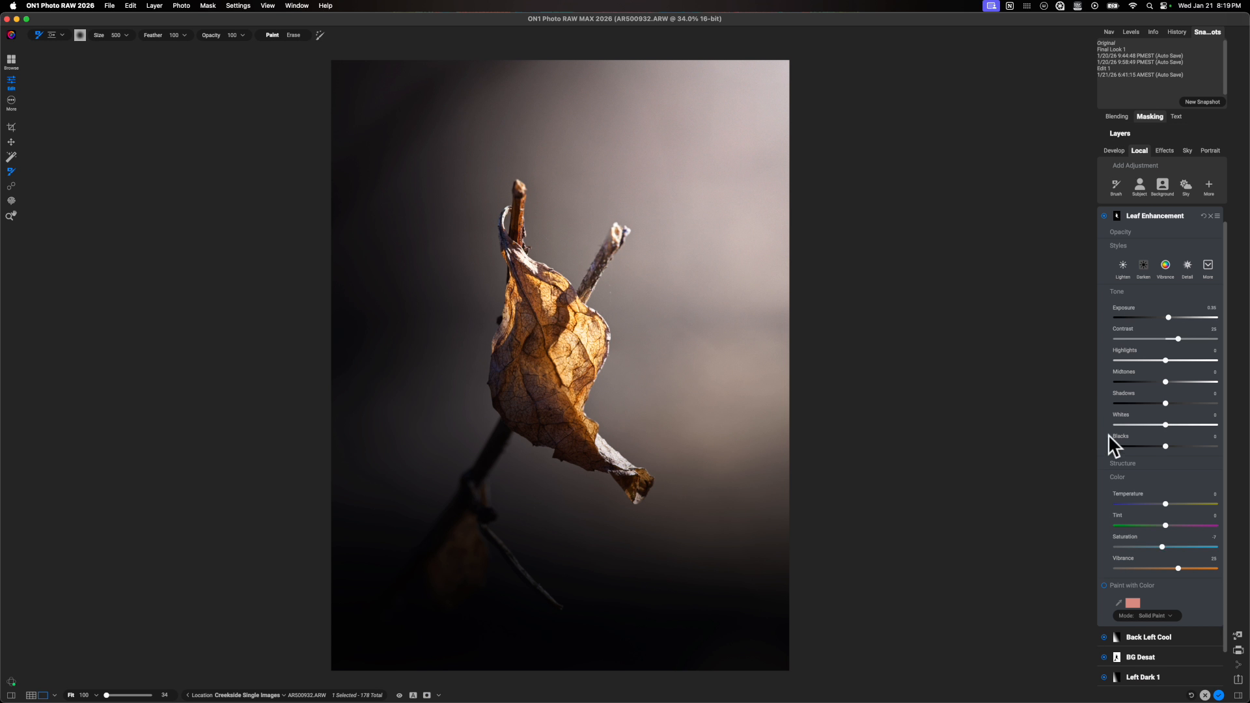
- Compare the leaf with Leaf Enhancement switched off and on several times, leaving the adjustment enabled
click(1104, 215)
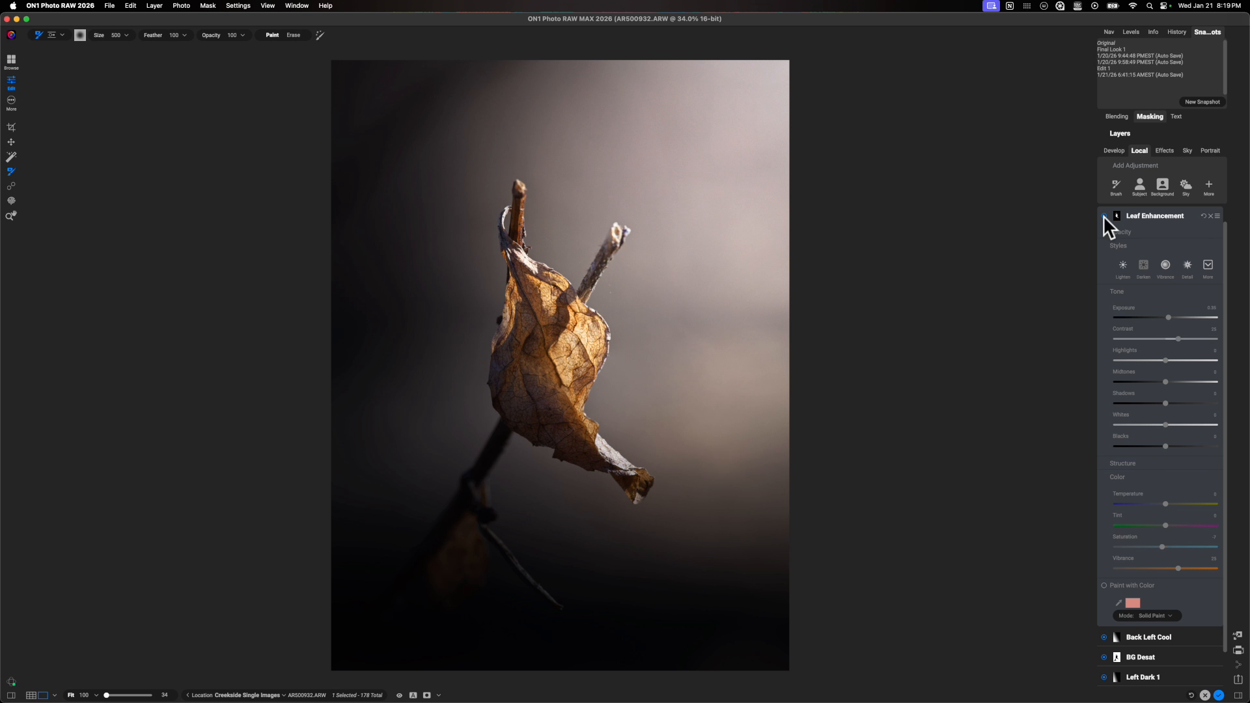
click(1103, 215)
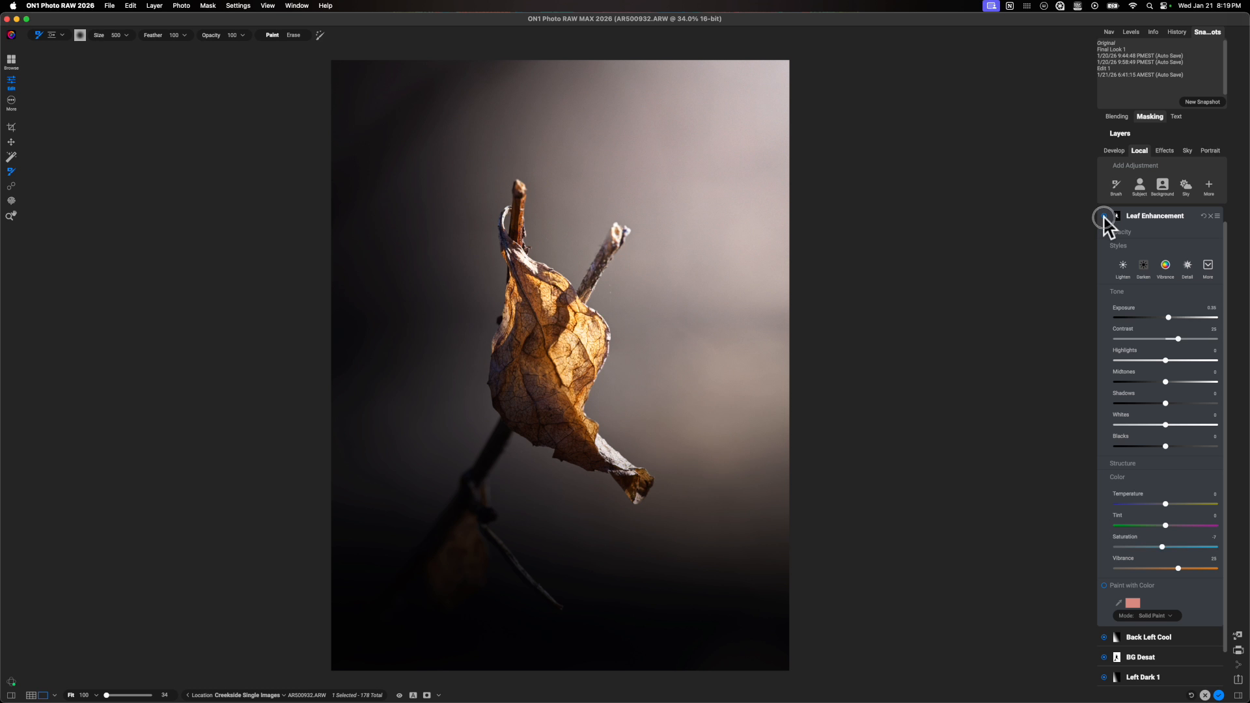
click(1104, 215)
click(1103, 215)
click(1105, 215)
click(1105, 216)
- Review the Structure, Haze and Noise settings of Leaf Enhancement and collapse the adjustment
click(1121, 462)
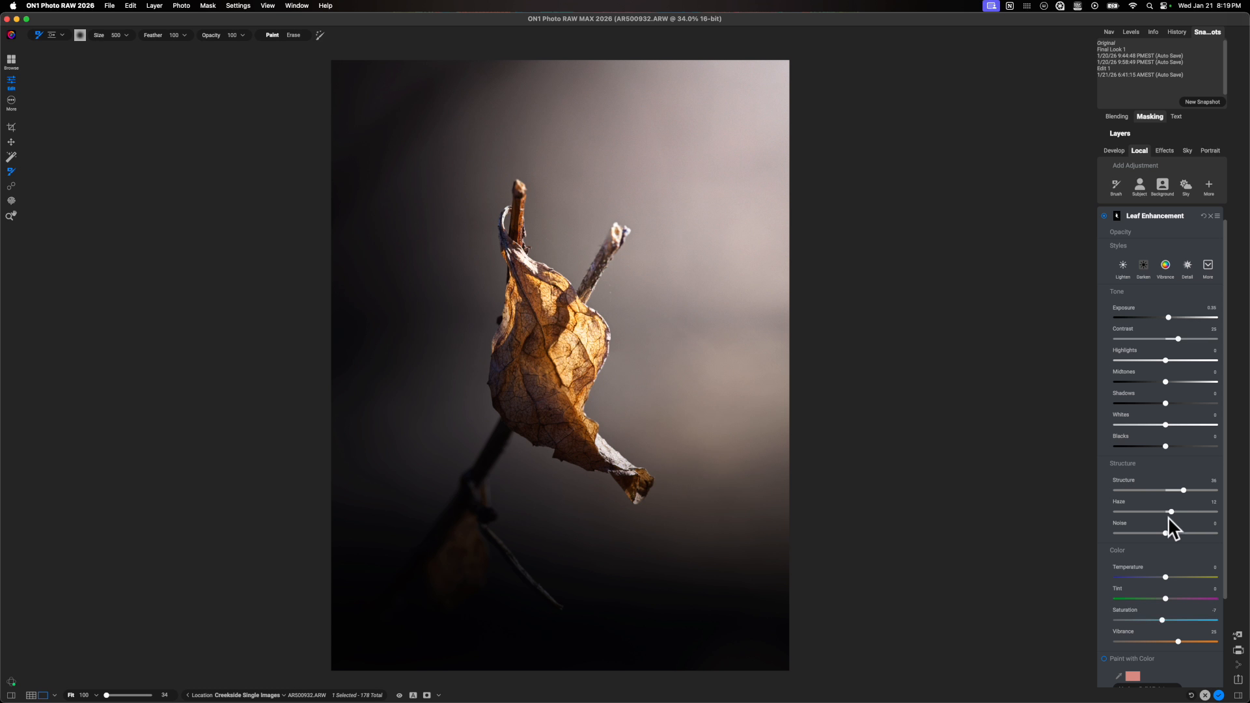
click(1127, 463)
scroll(1162, 229, up, 1)
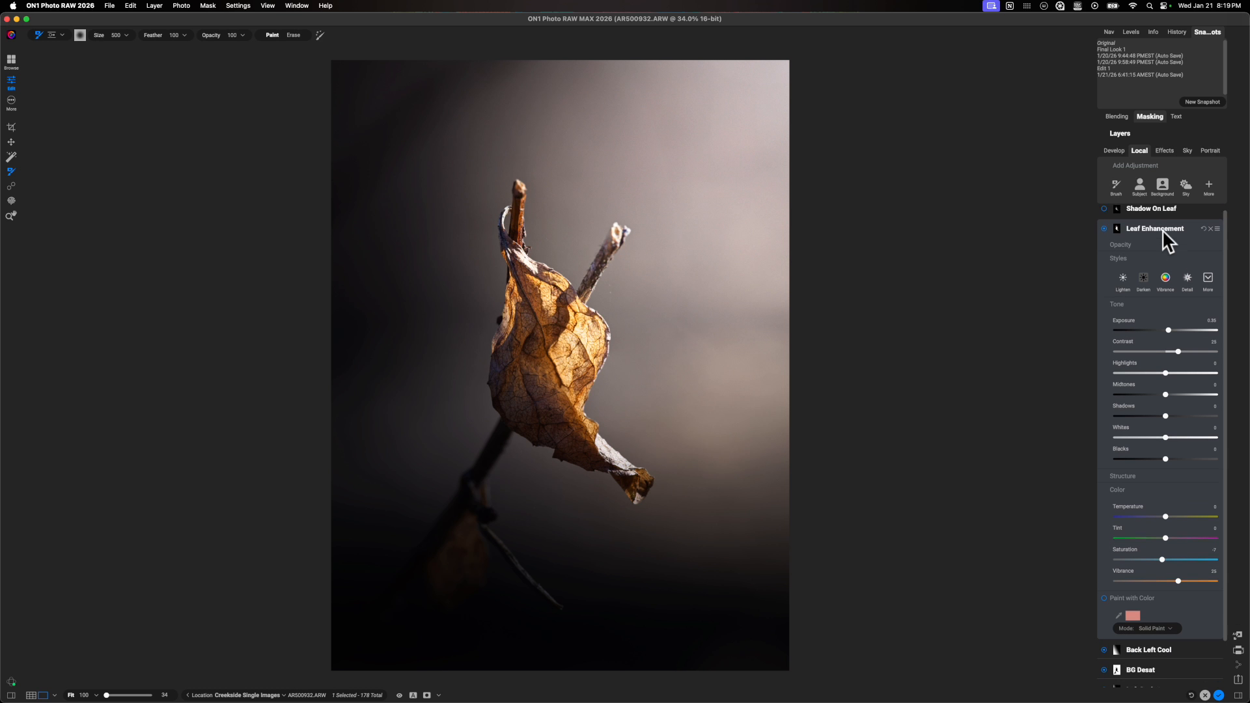
click(1145, 235)
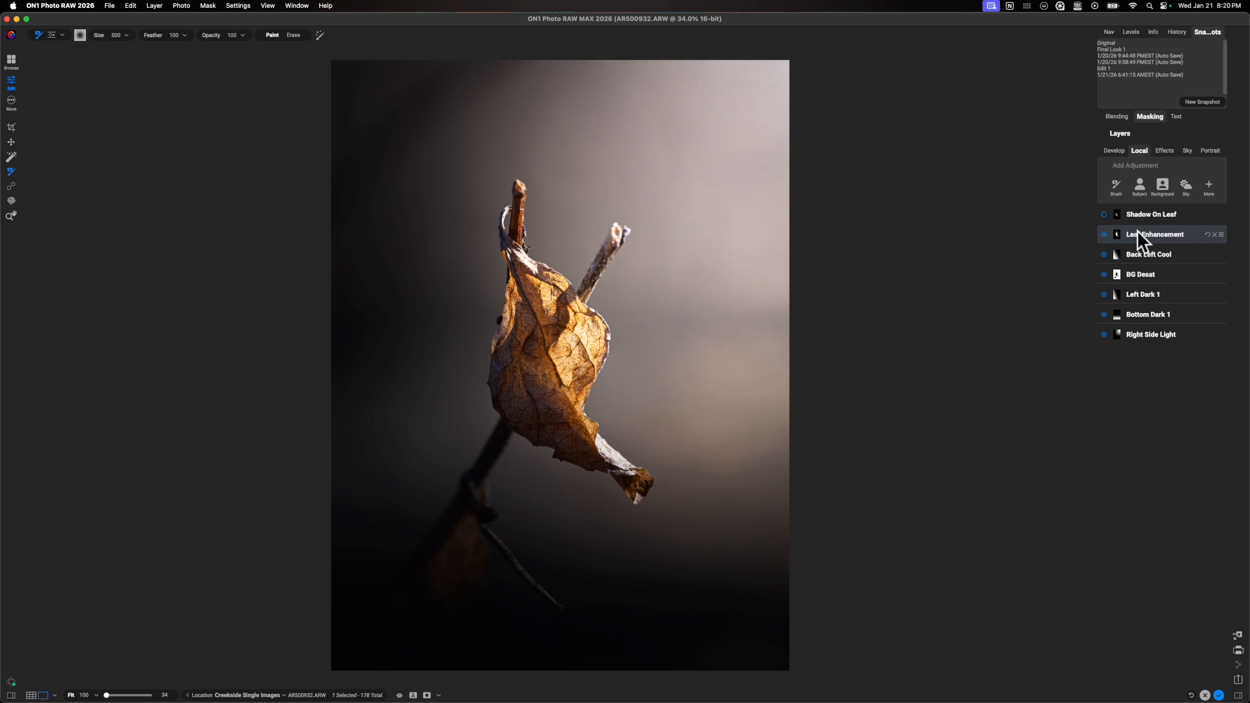
- Enable the Shadow On Leaf local adjustment and compare the leaf with it switched off and on, leaving it enabled
click(1105, 213)
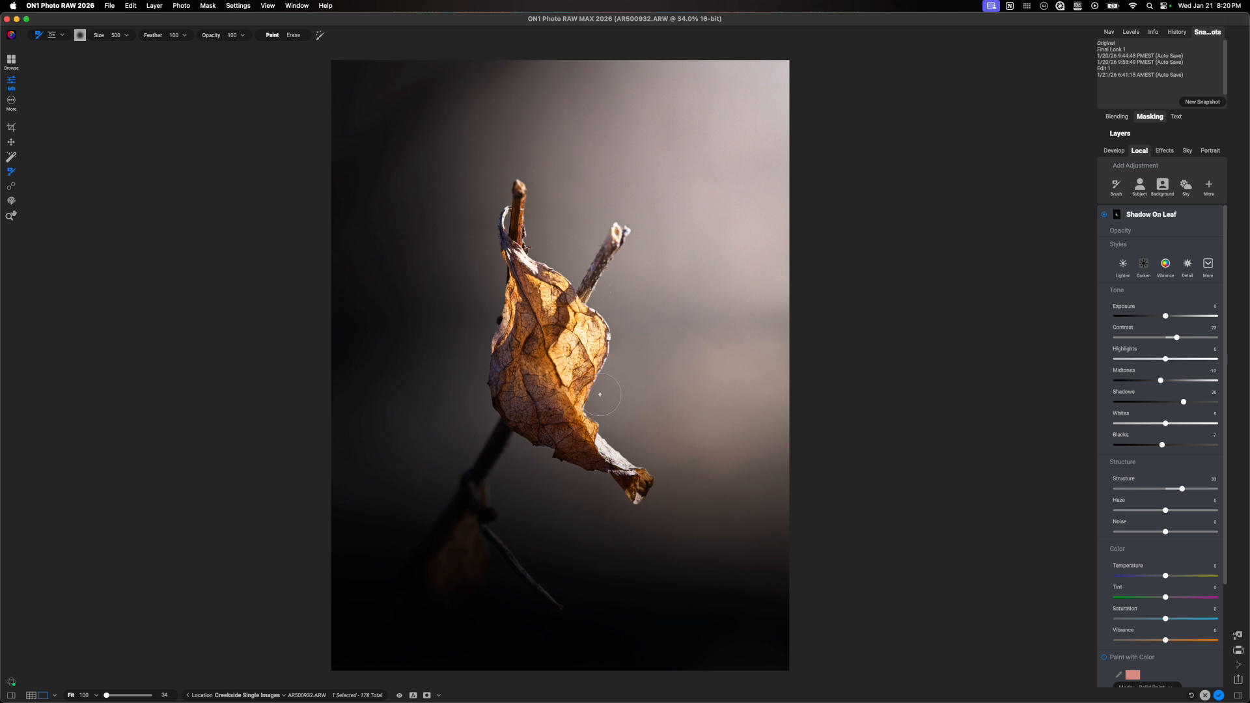
click(1104, 214)
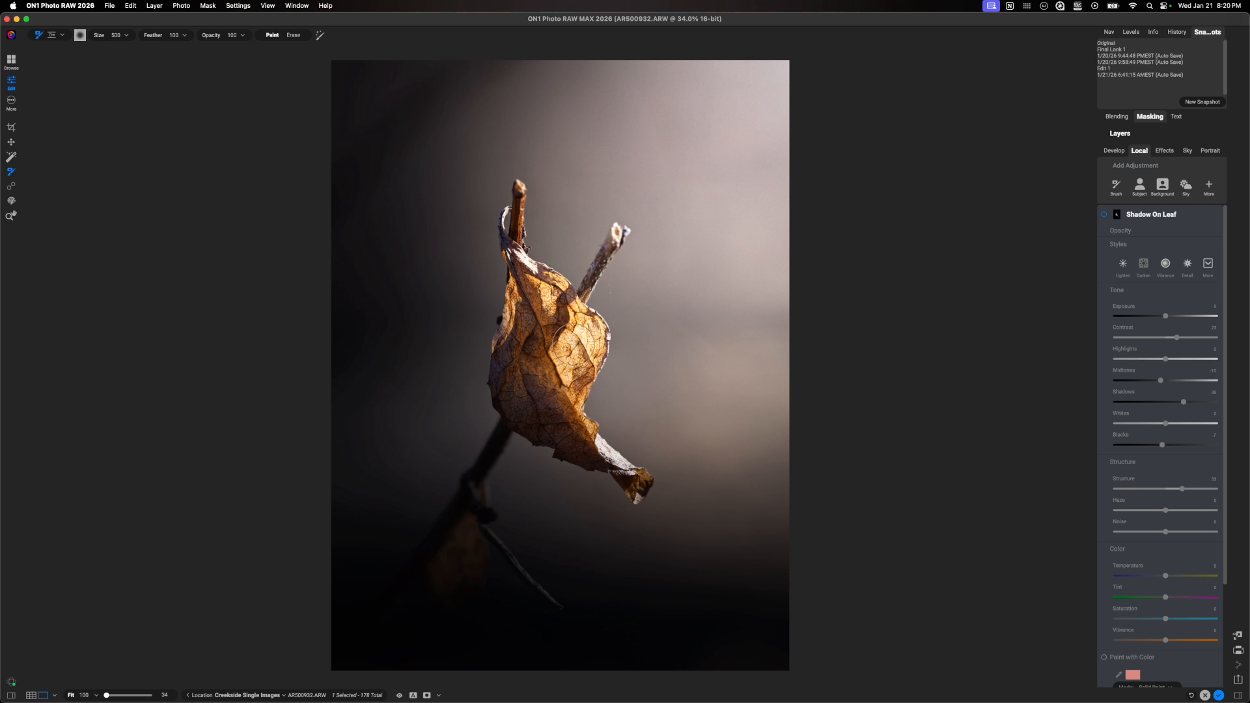
click(1103, 214)
click(1103, 214)
click(1103, 213)
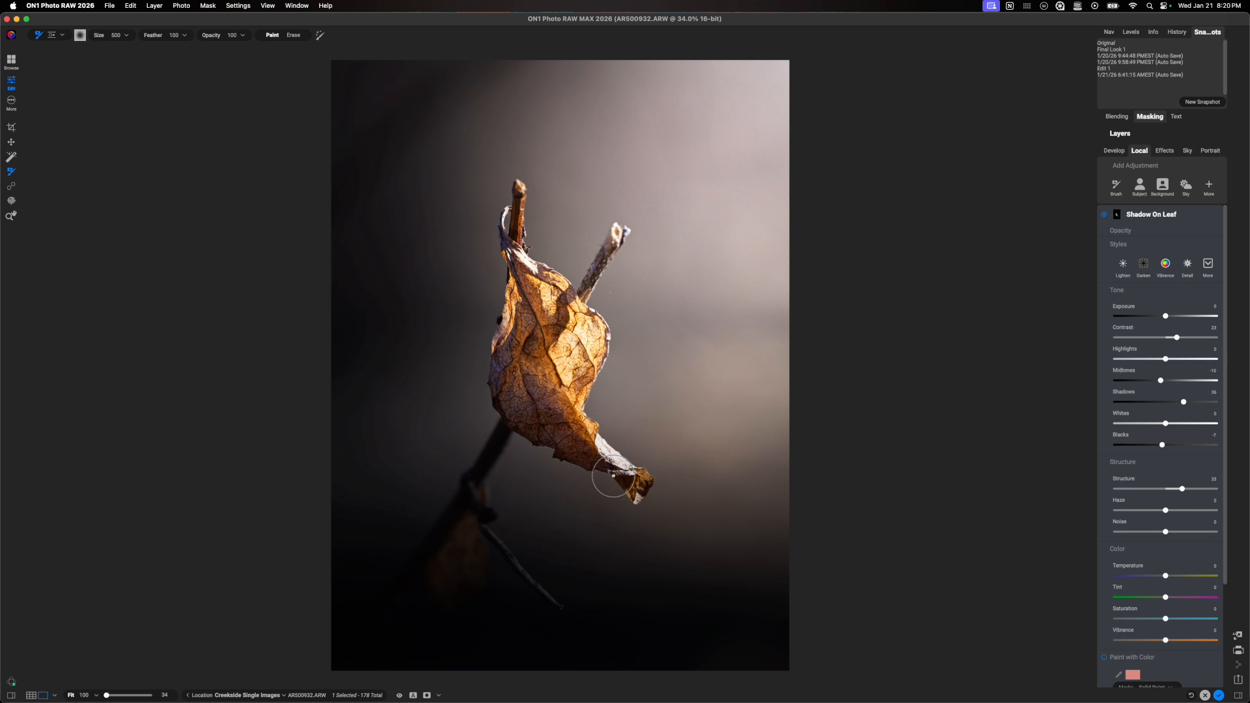
- Show the Shadow On Leaf mask overlay and switch off its Gradient and both Brush layers to isolate the Subject mask
click(1117, 214)
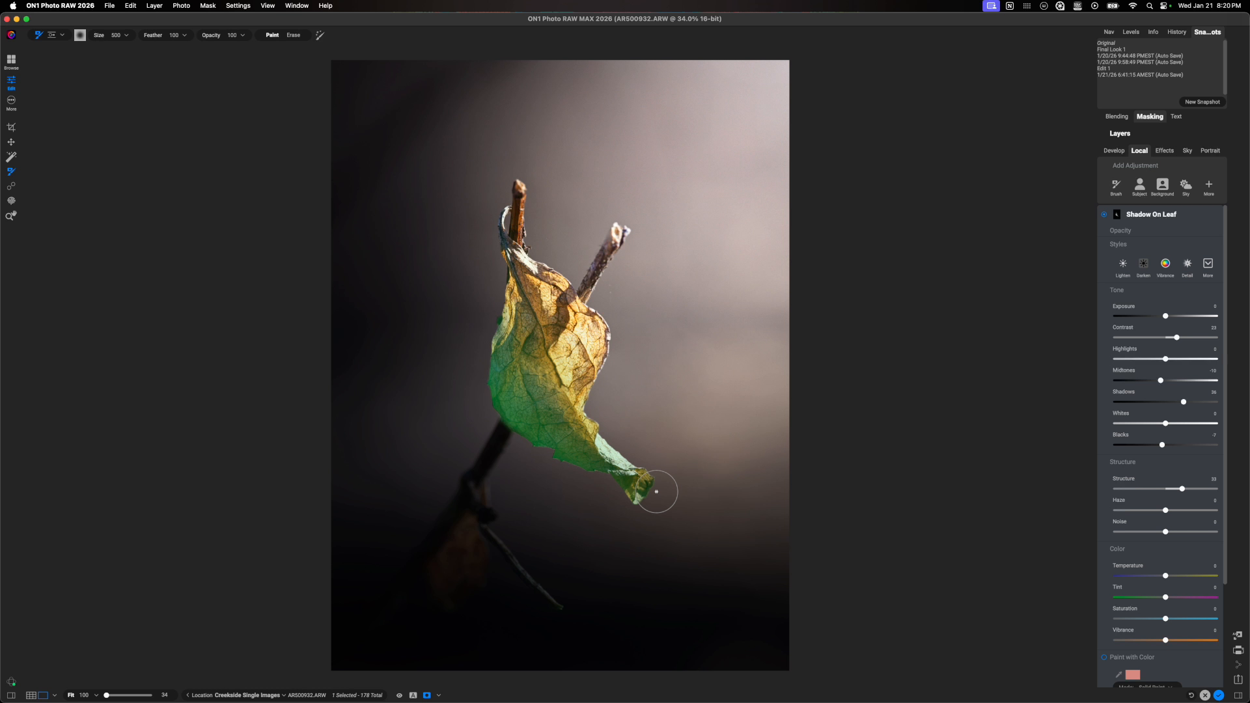
click(1149, 118)
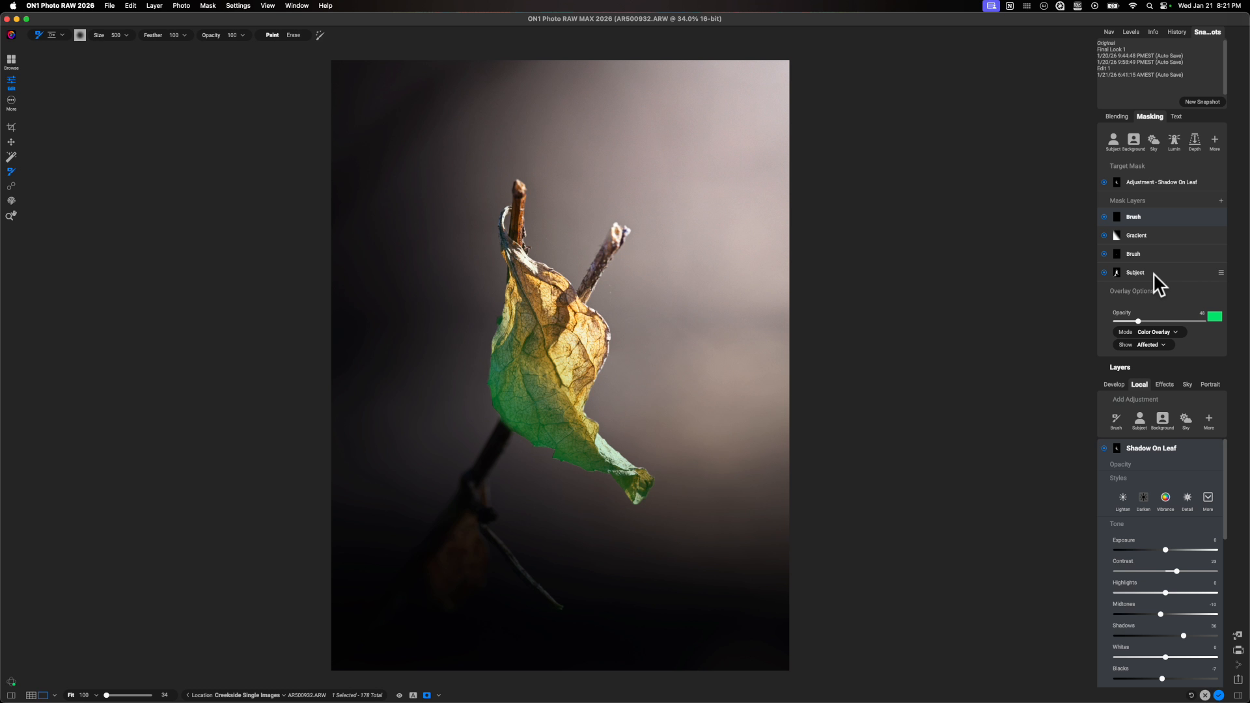
click(1104, 254)
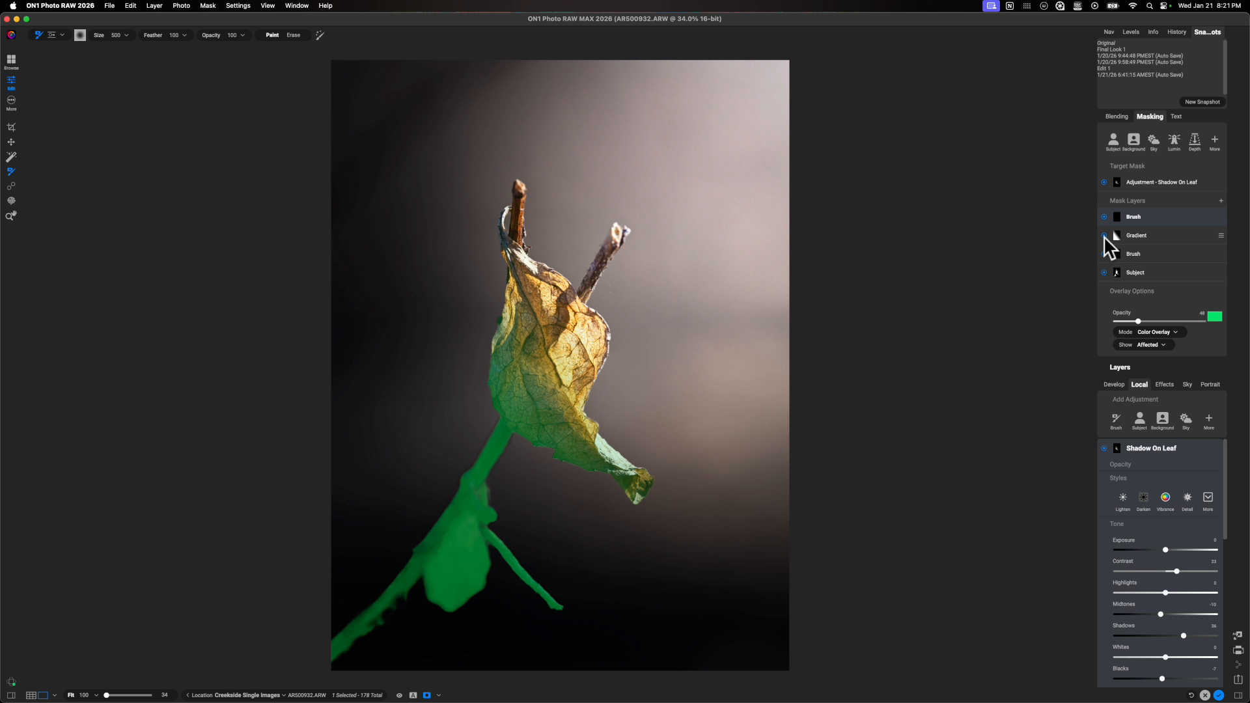
click(1104, 217)
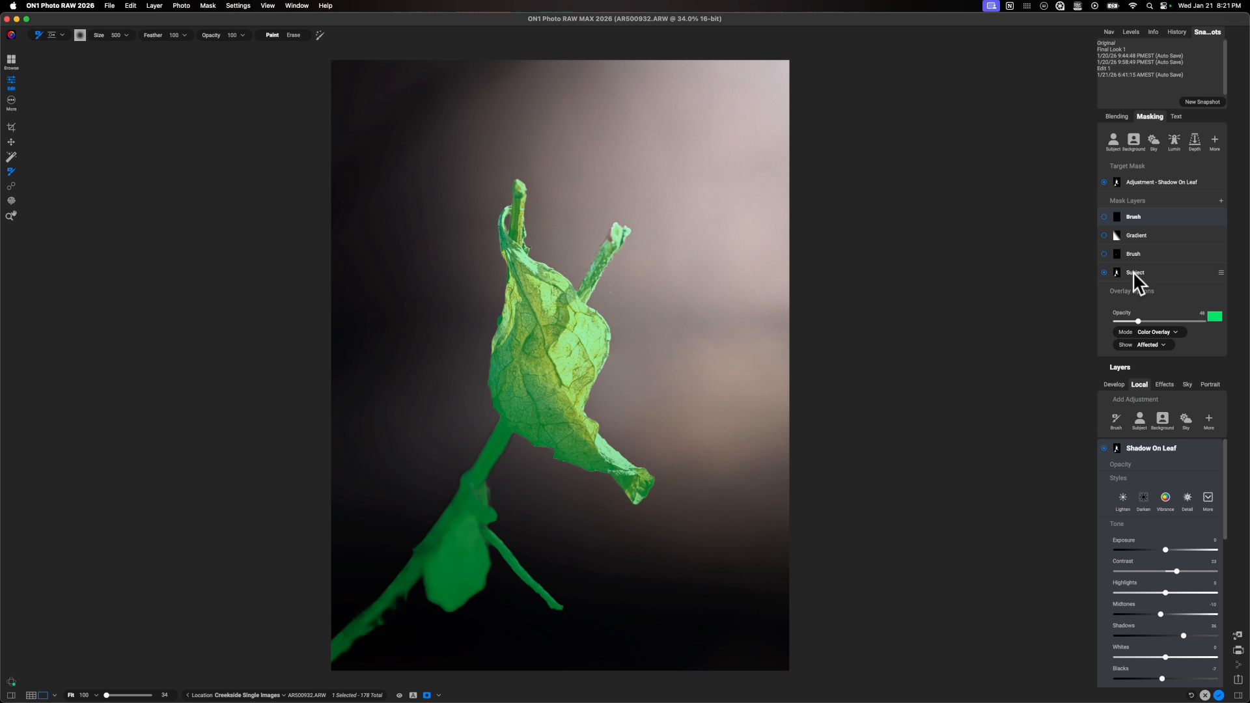
- Restore the Shadow On Leaf mask's Brush and Gradient layers, previewing the Gradient off and on, and collapse the mask options
click(1104, 254)
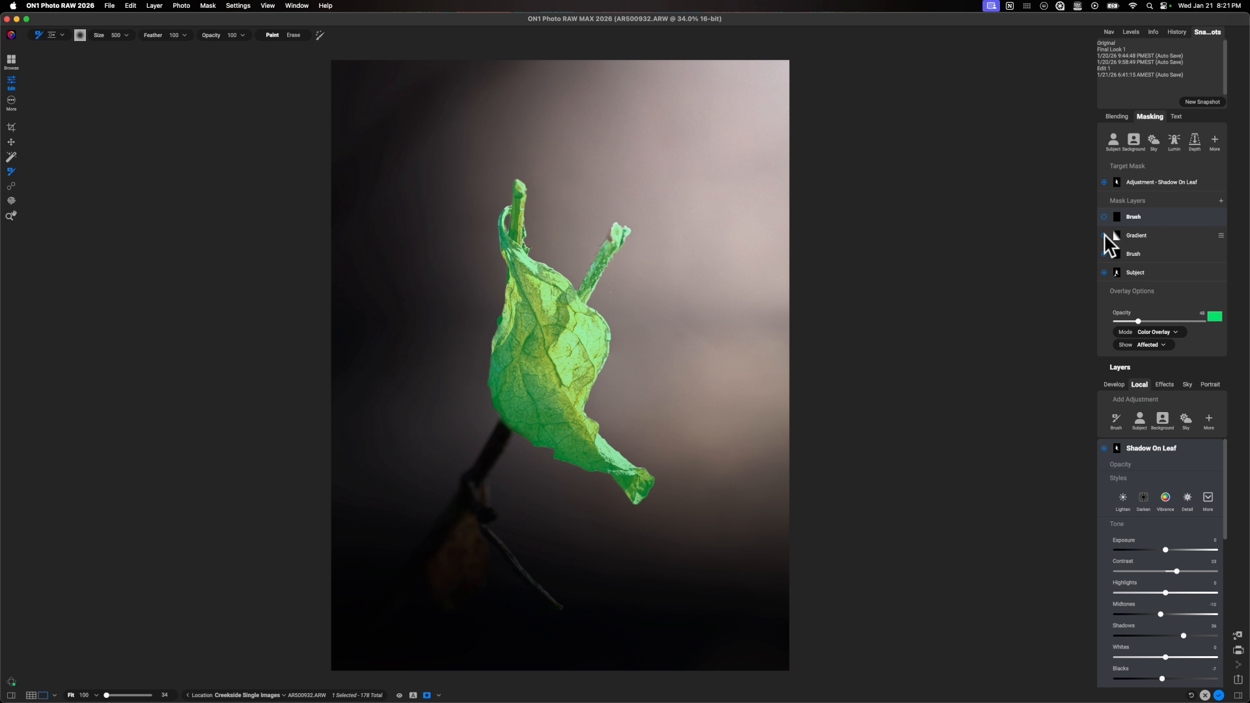
click(1105, 235)
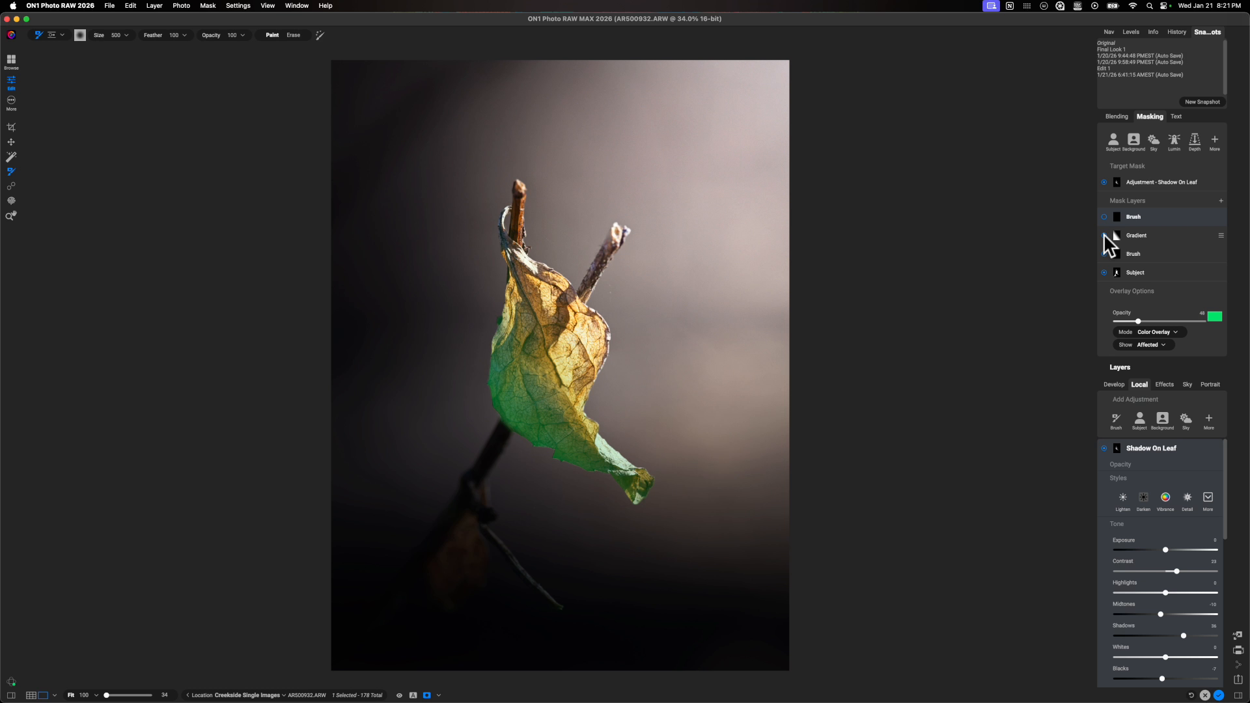
click(1105, 235)
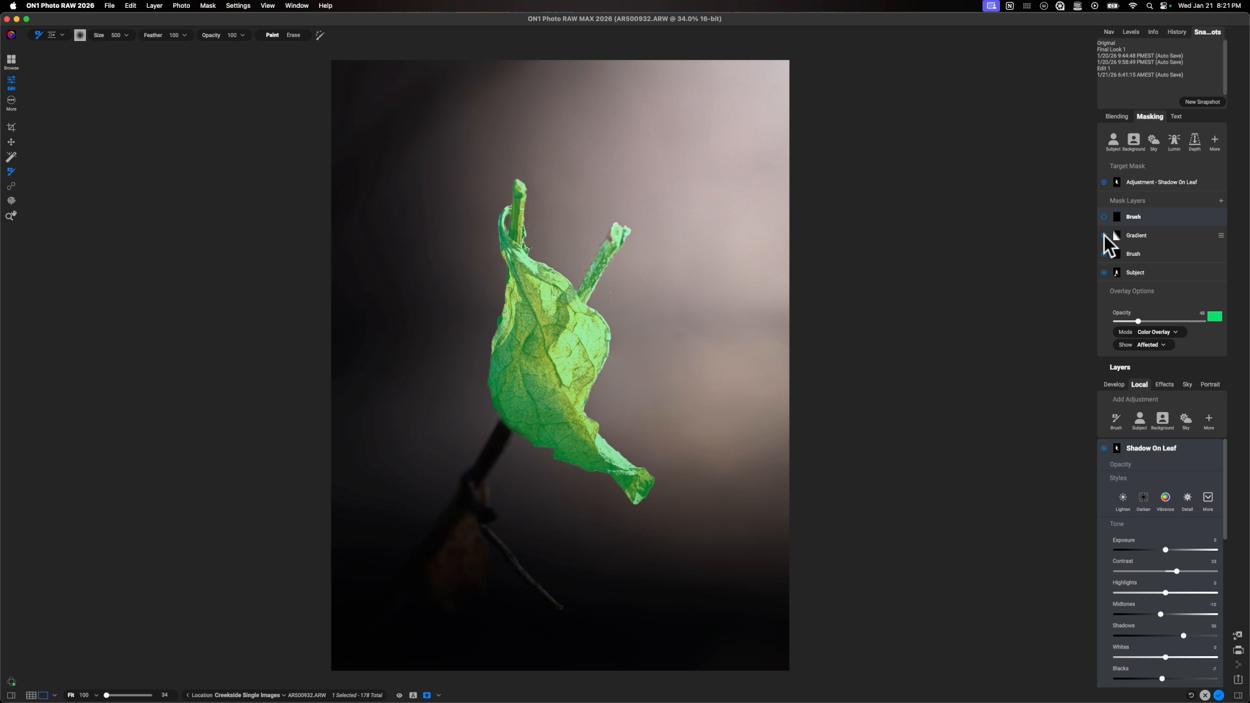
click(1104, 235)
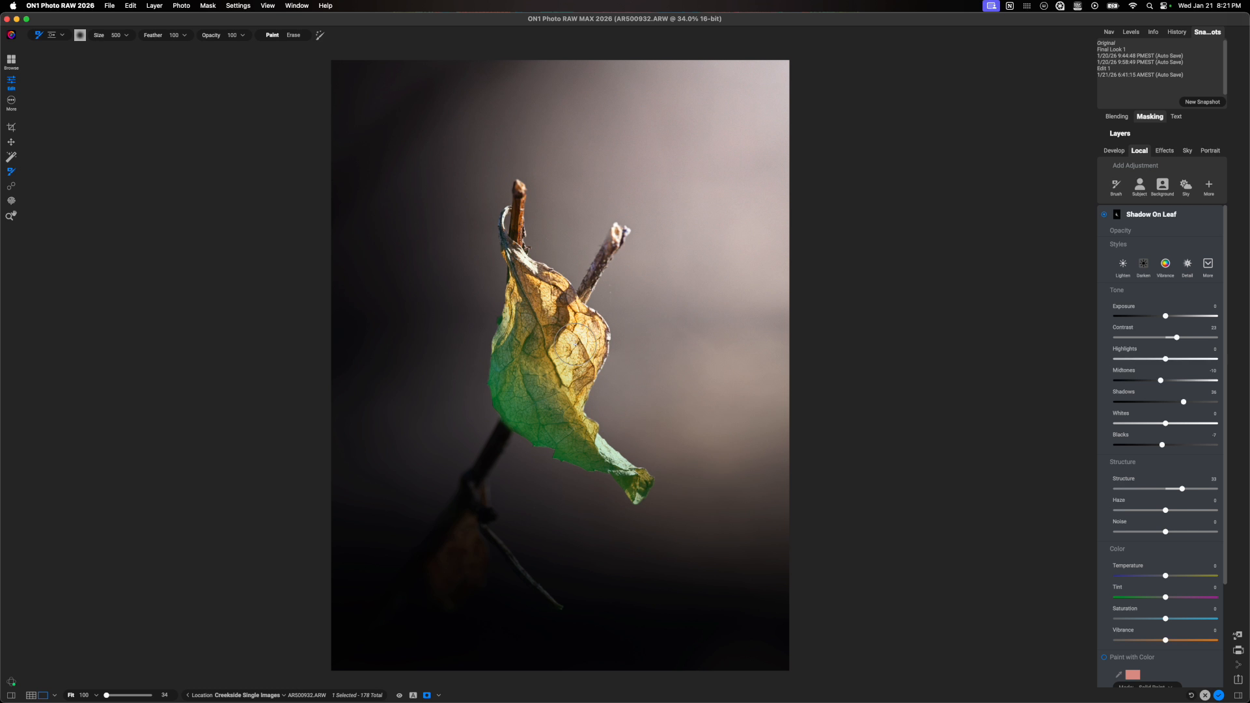
- Compare the leaf with the Shadow On Leaf mask overlay hidden and shown, activate the gradient masking tool, and leave the overlay hidden
key(o)
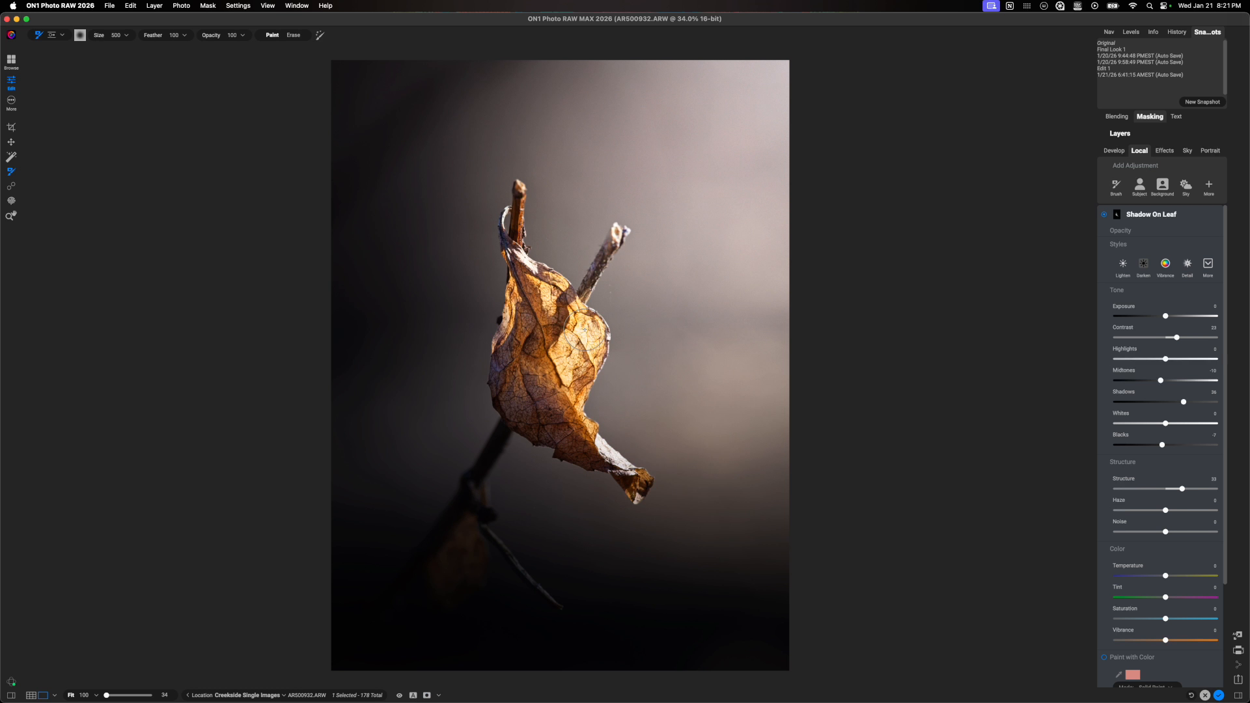
key(o)
key(g)
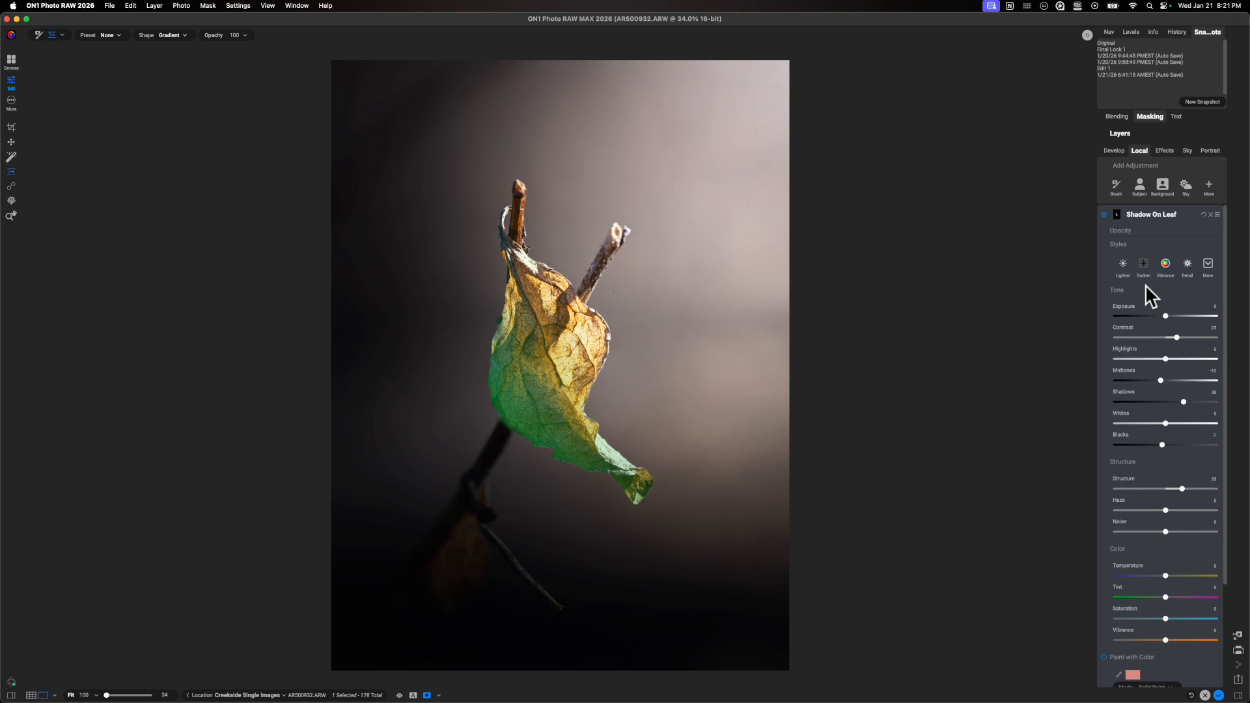
key(o)
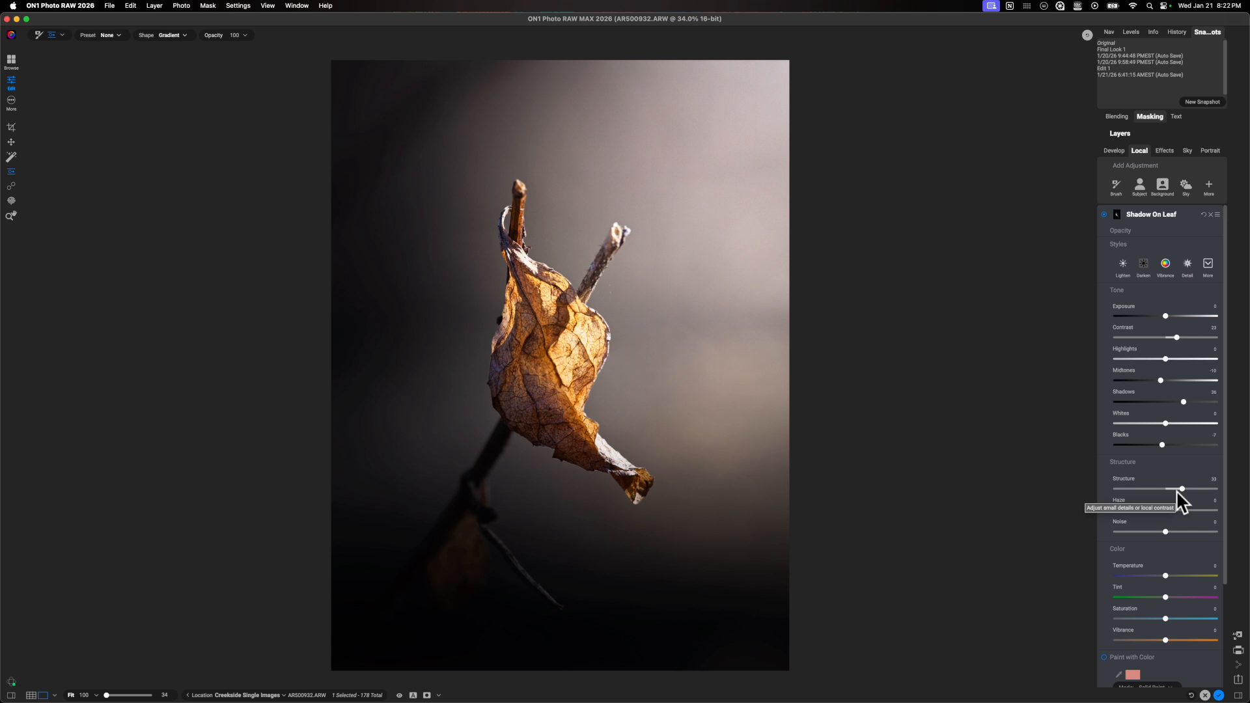
- Review Shadow On Leaf's tone, structure and color settings and collapse the adjustment
scroll(1174, 550, down, 2)
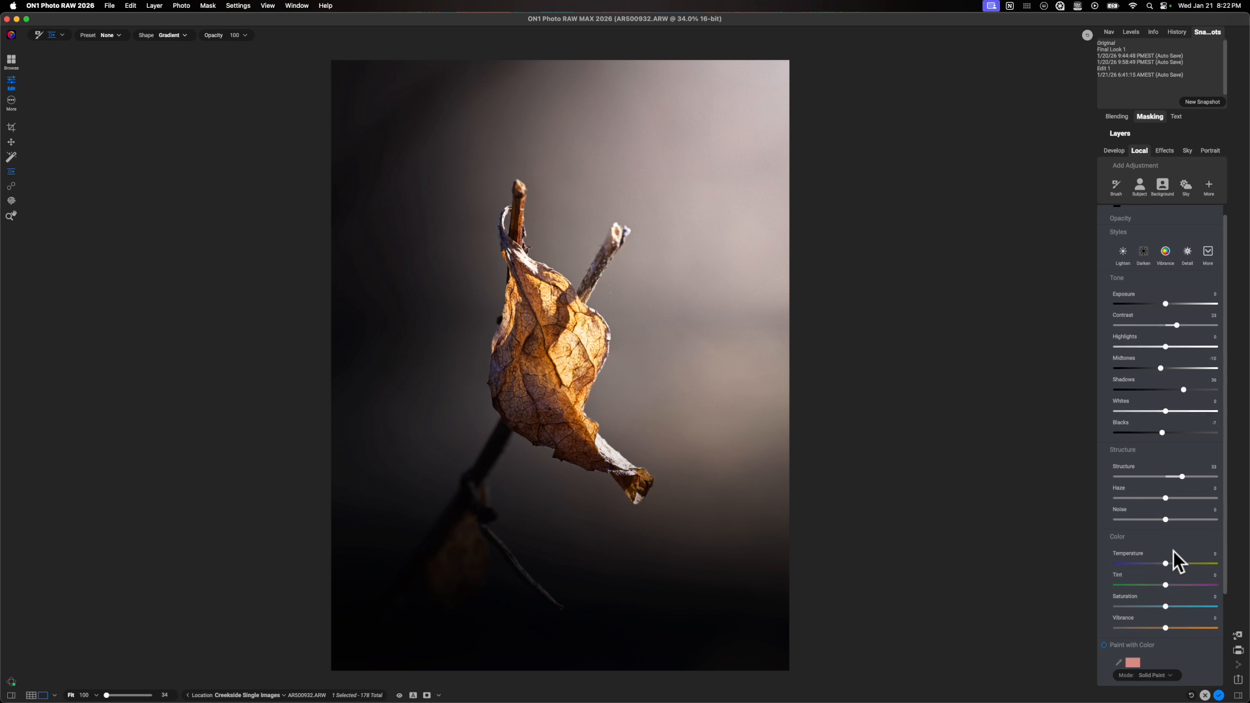
scroll(1174, 551, up, 2)
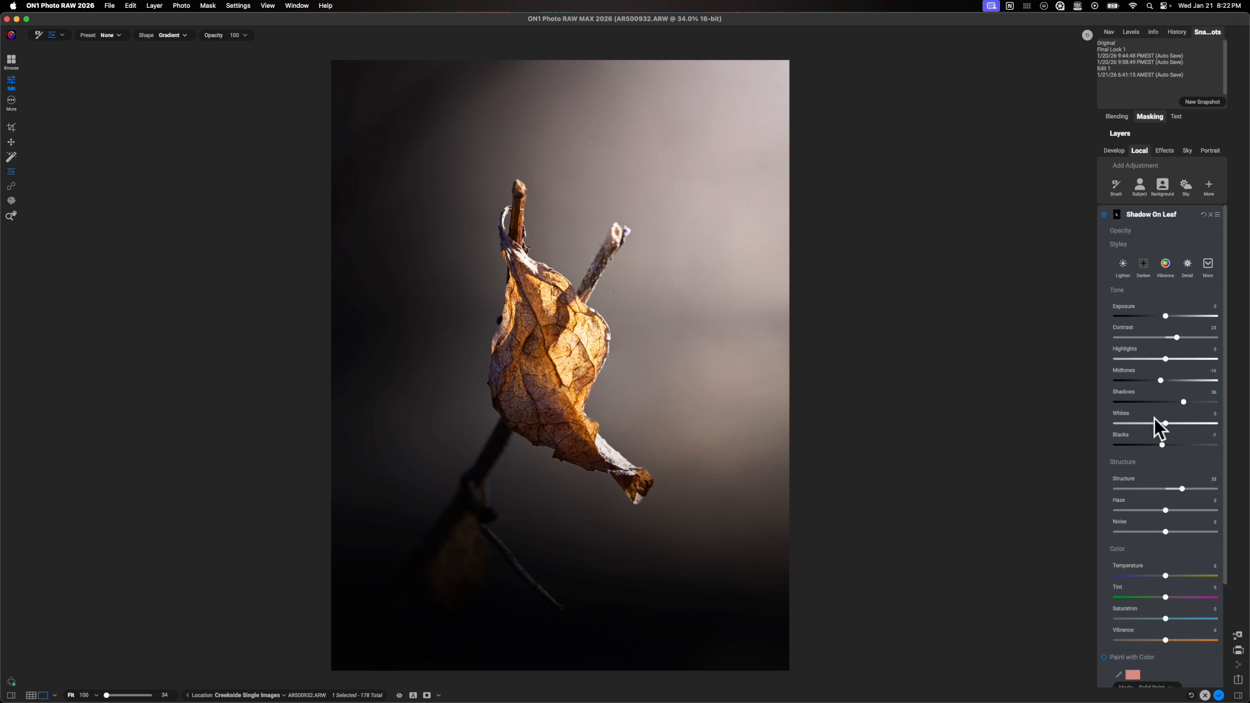
click(1127, 214)
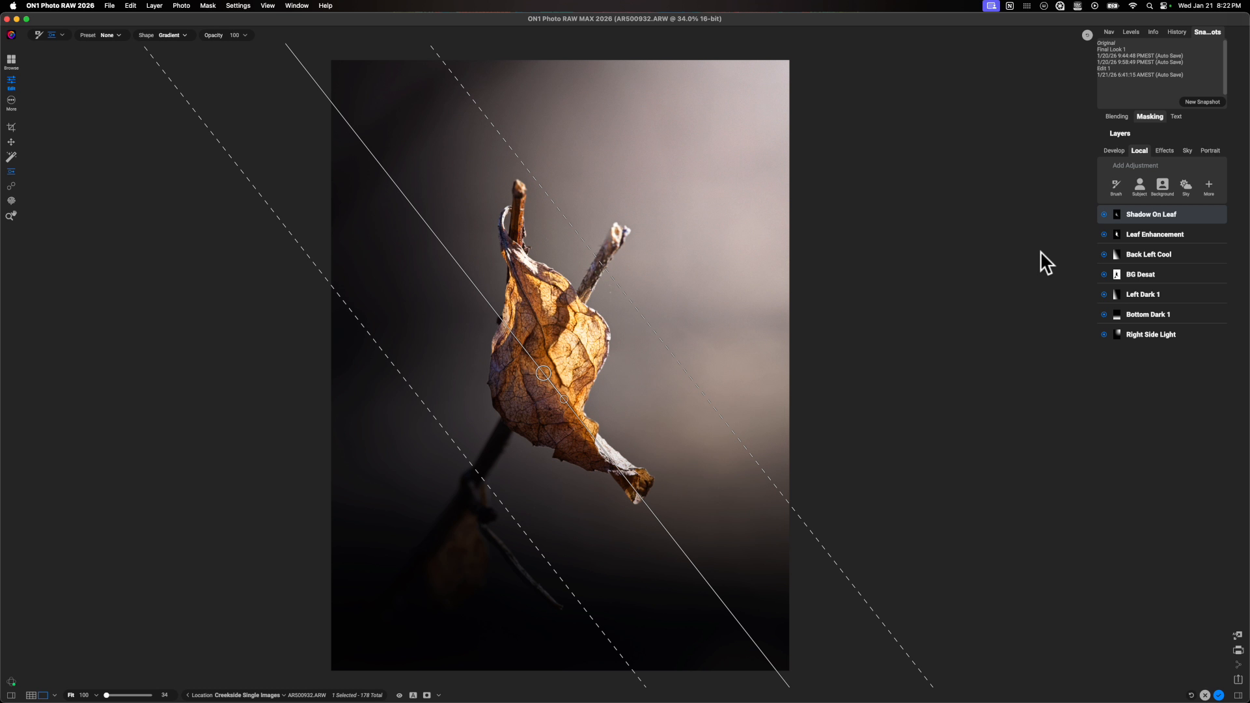
- Switch to the Zoom tool and compare the original leaf photo with the result of all seven local adjustments
key(z)
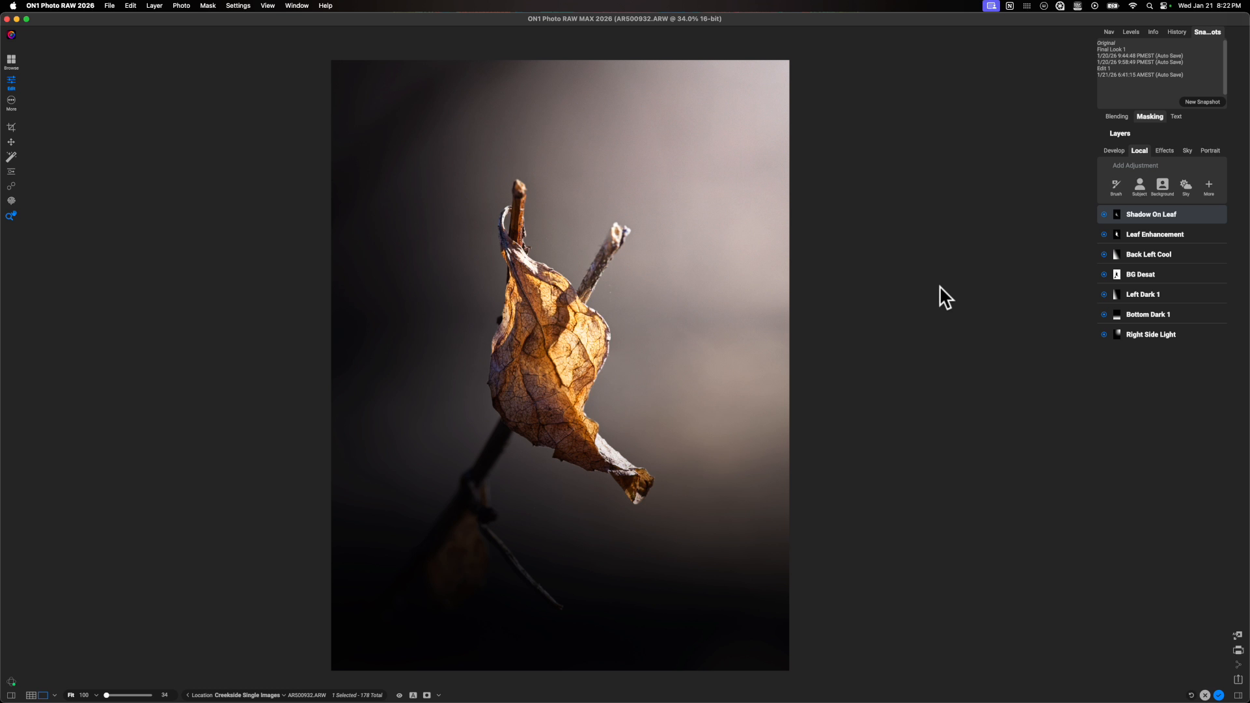
key(backslash)
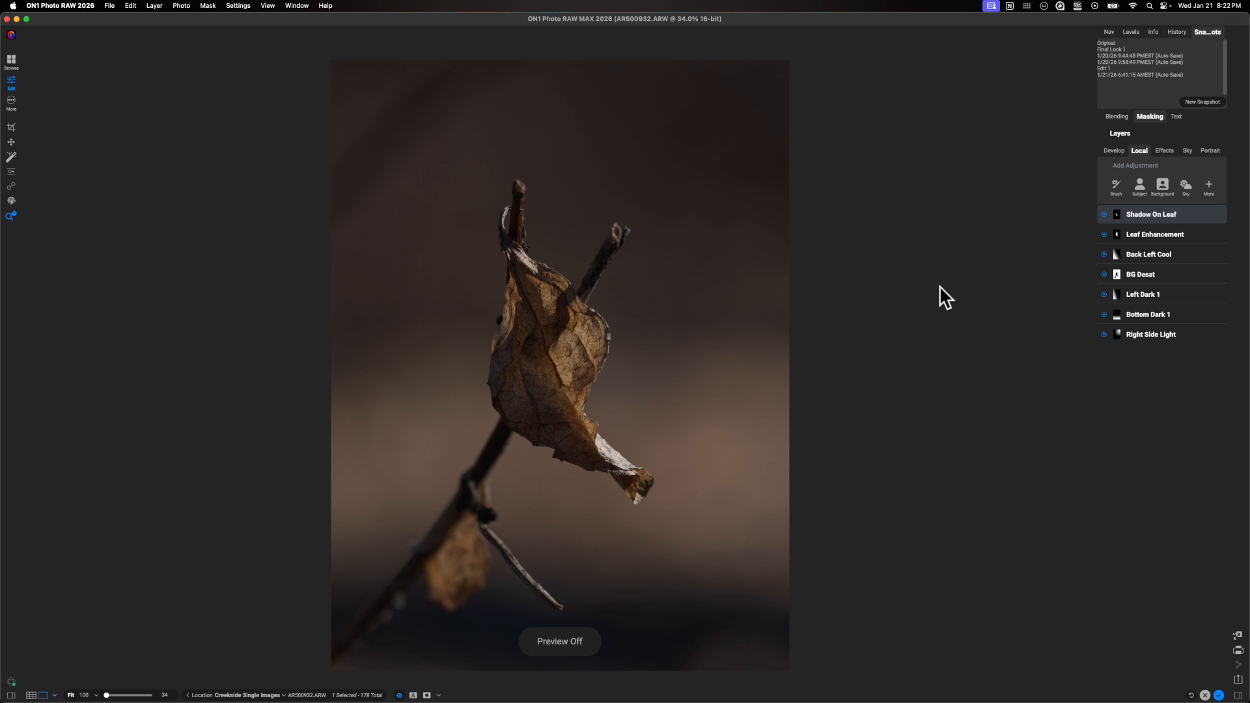
key(backslash)
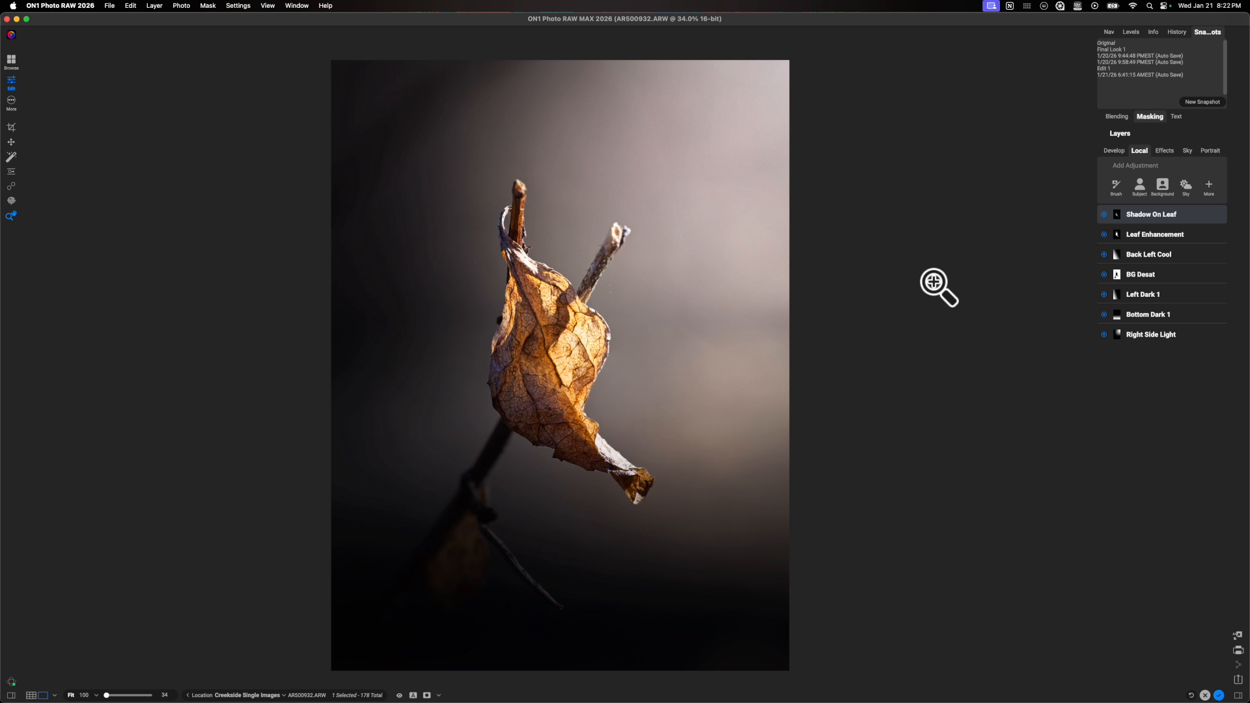
- Enable the Color Grading filter among the photo's effects and compare the leaf with it off and on
click(1161, 150)
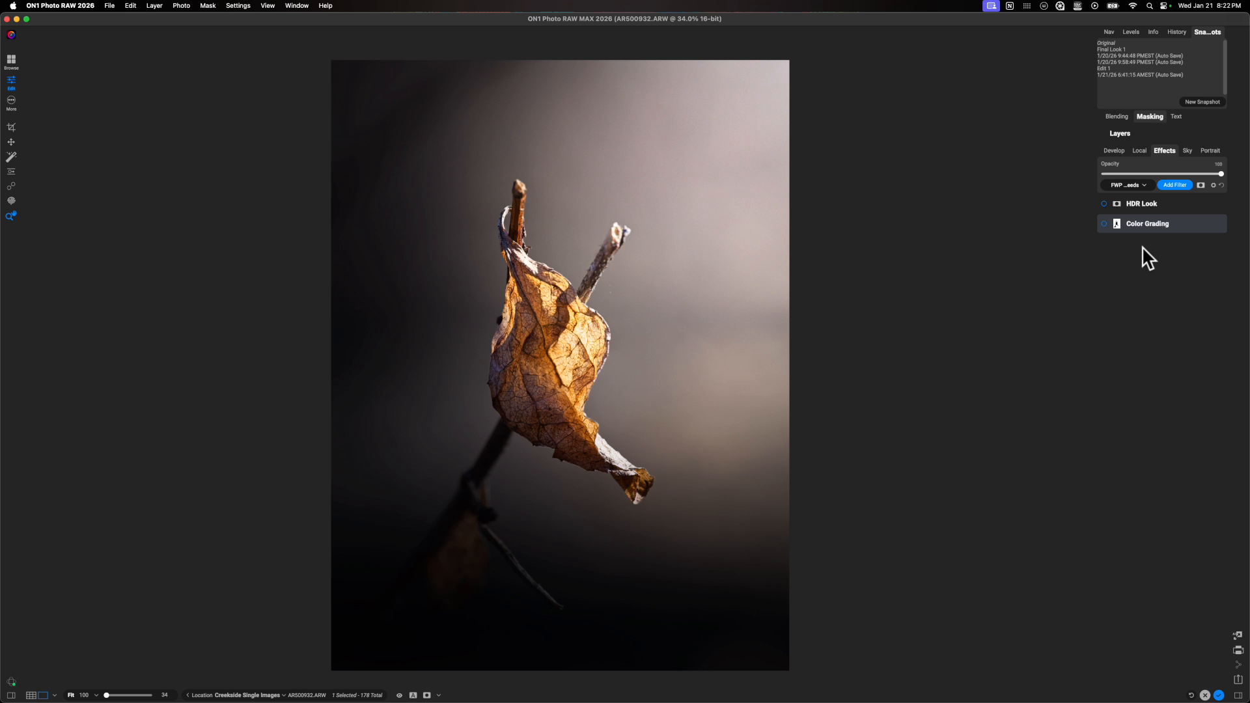
click(1103, 224)
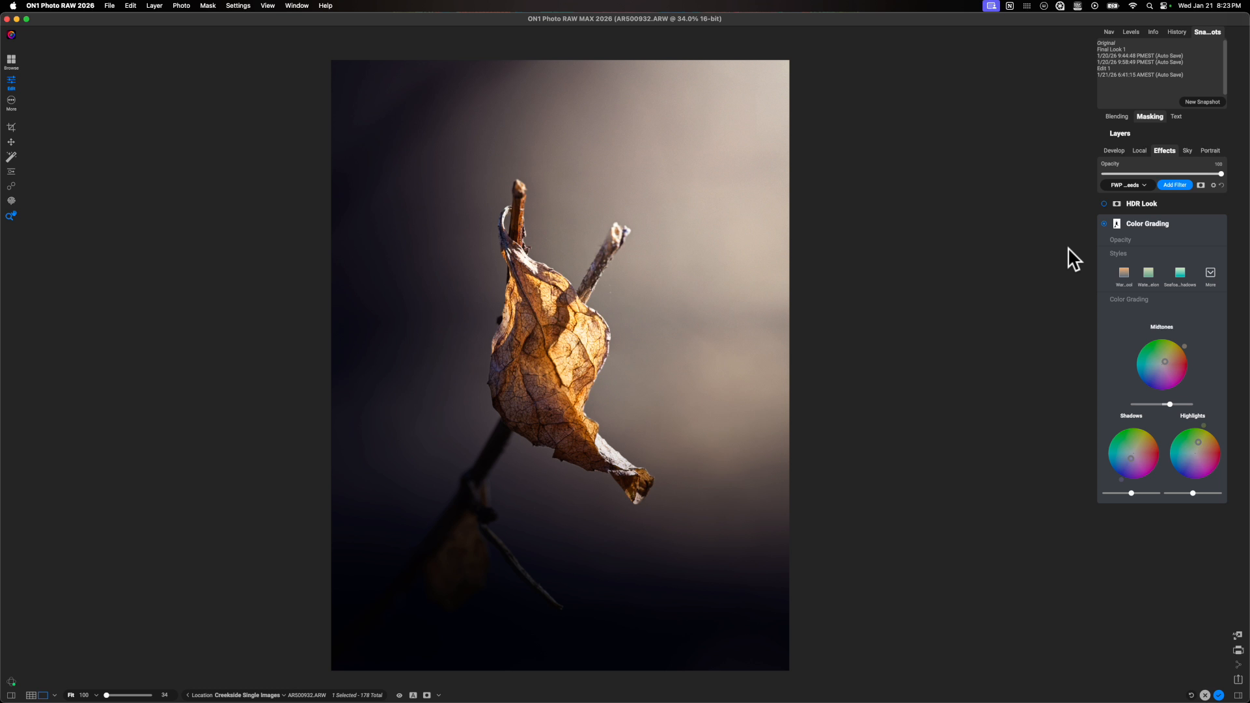
click(1105, 224)
click(1105, 223)
- Preview Color Grading at full opacity, set its opacity to about 64, and collapse the filter
click(1119, 239)
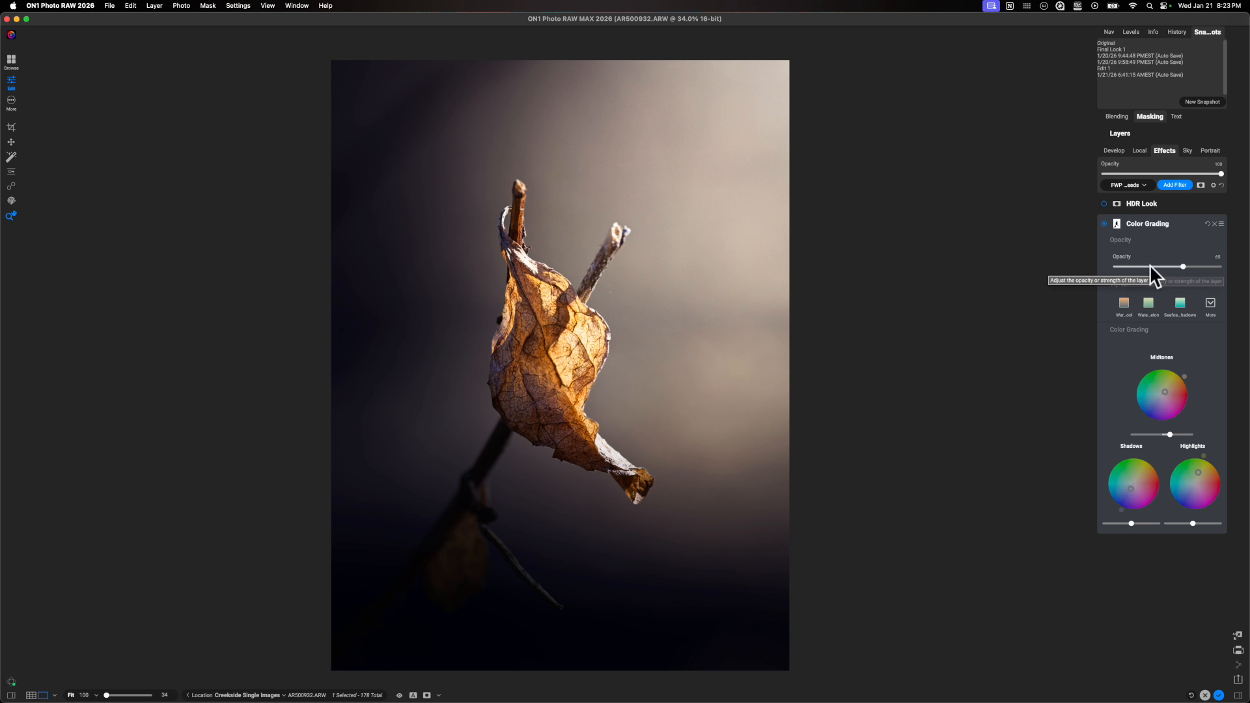
click(1183, 266)
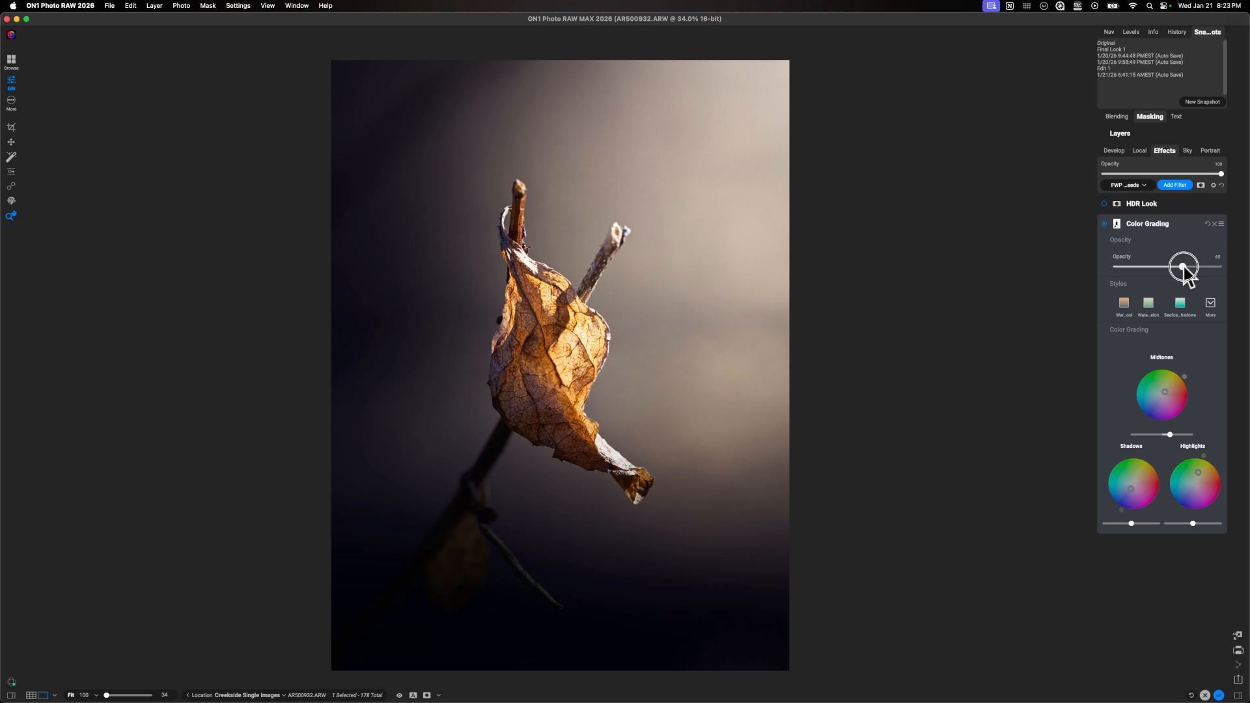
drag(1184, 268, 1220, 269)
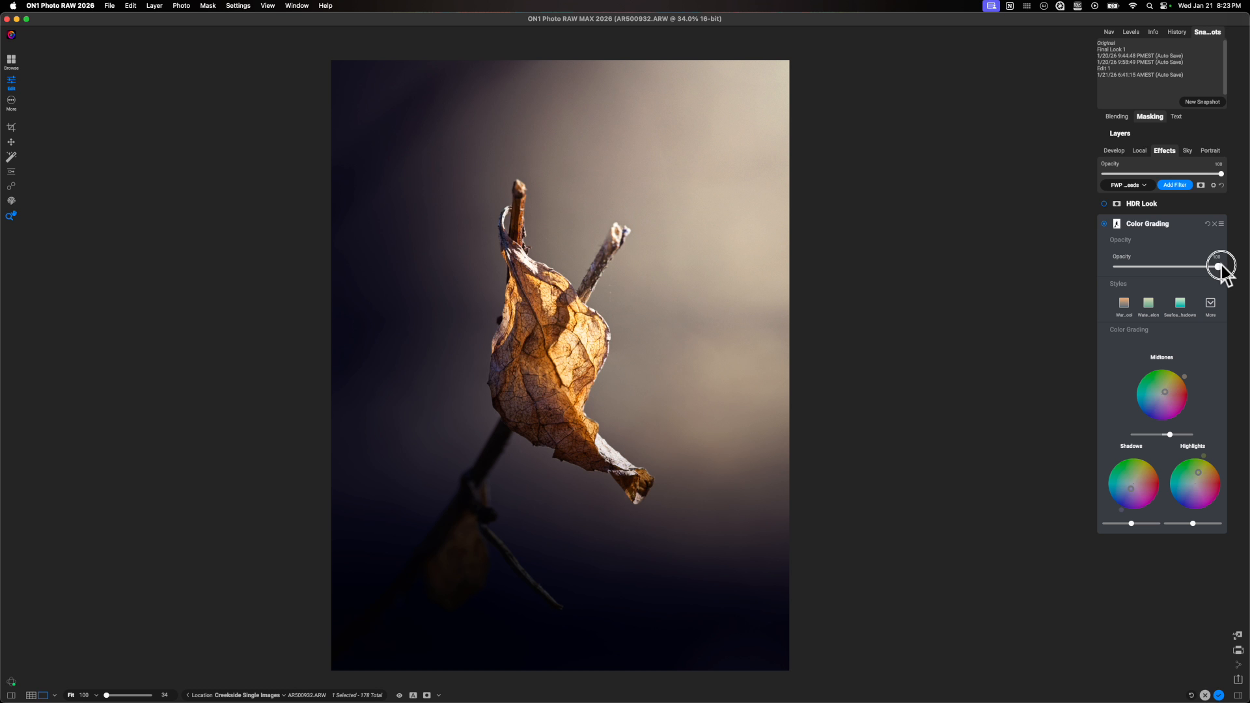
drag(1219, 267, 1182, 267)
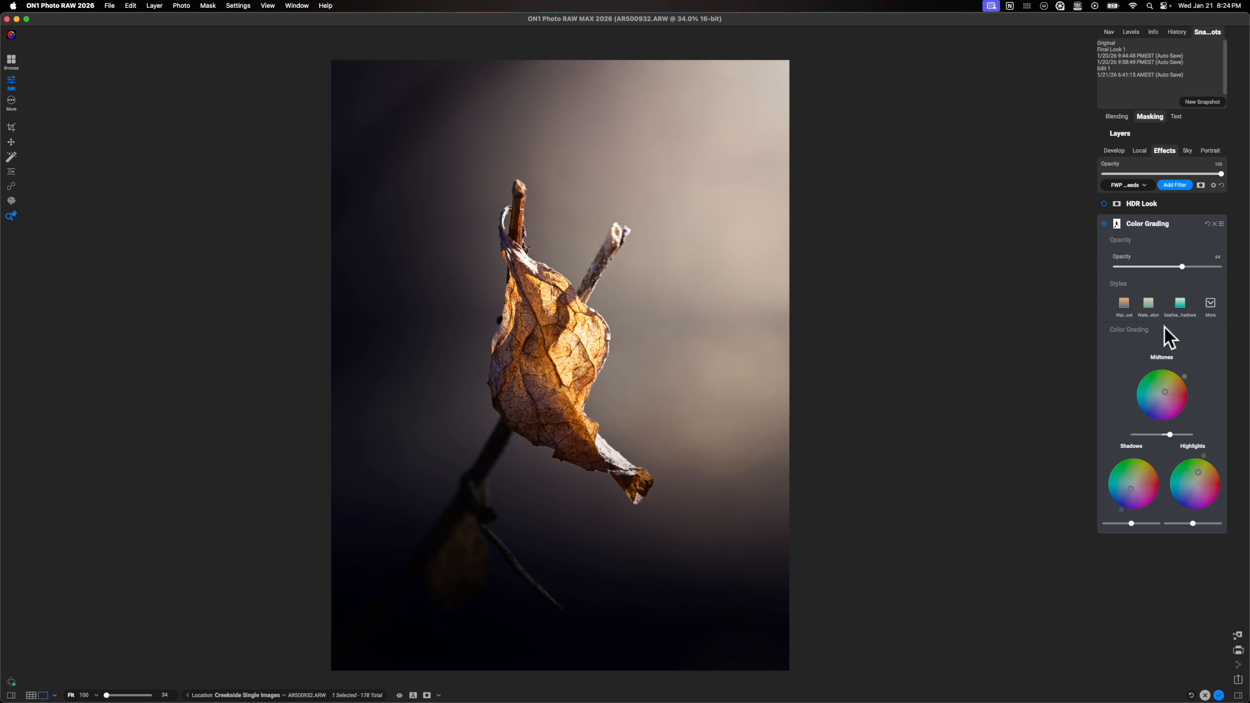
click(1166, 224)
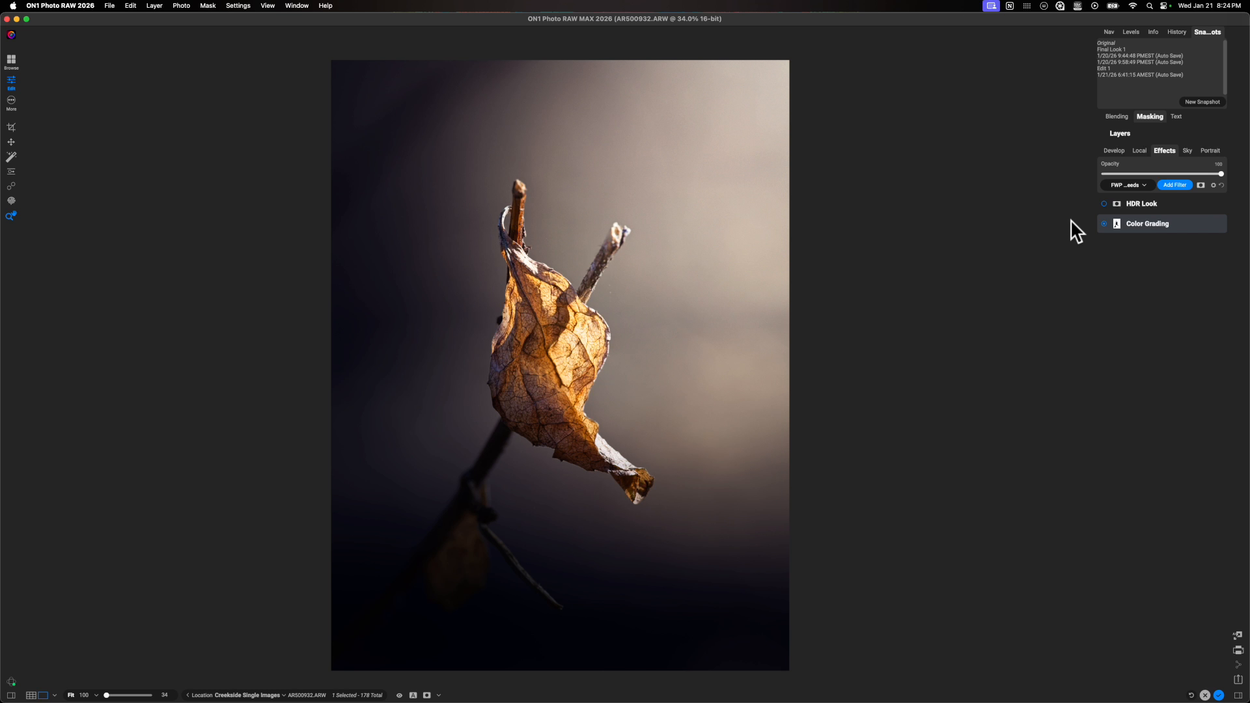
- Enable the HDR Look filter, previewing it off and on, and compare the finished leaf photo with the original
click(1104, 204)
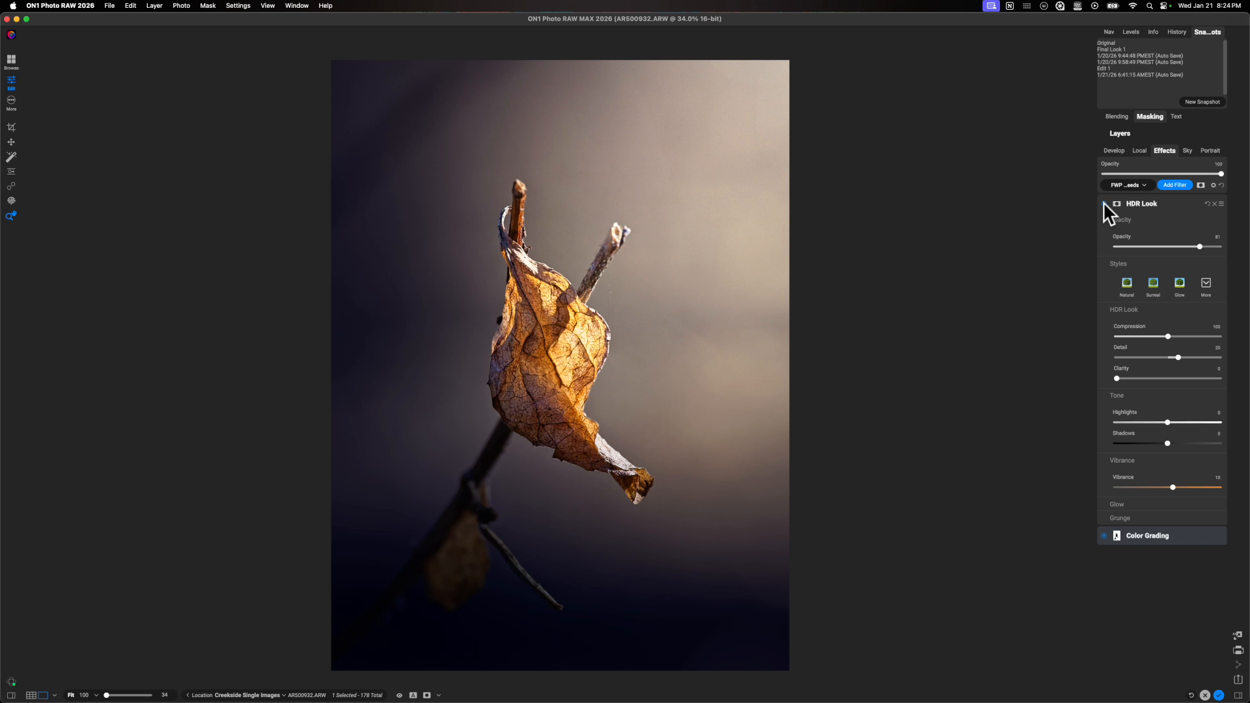
click(1103, 202)
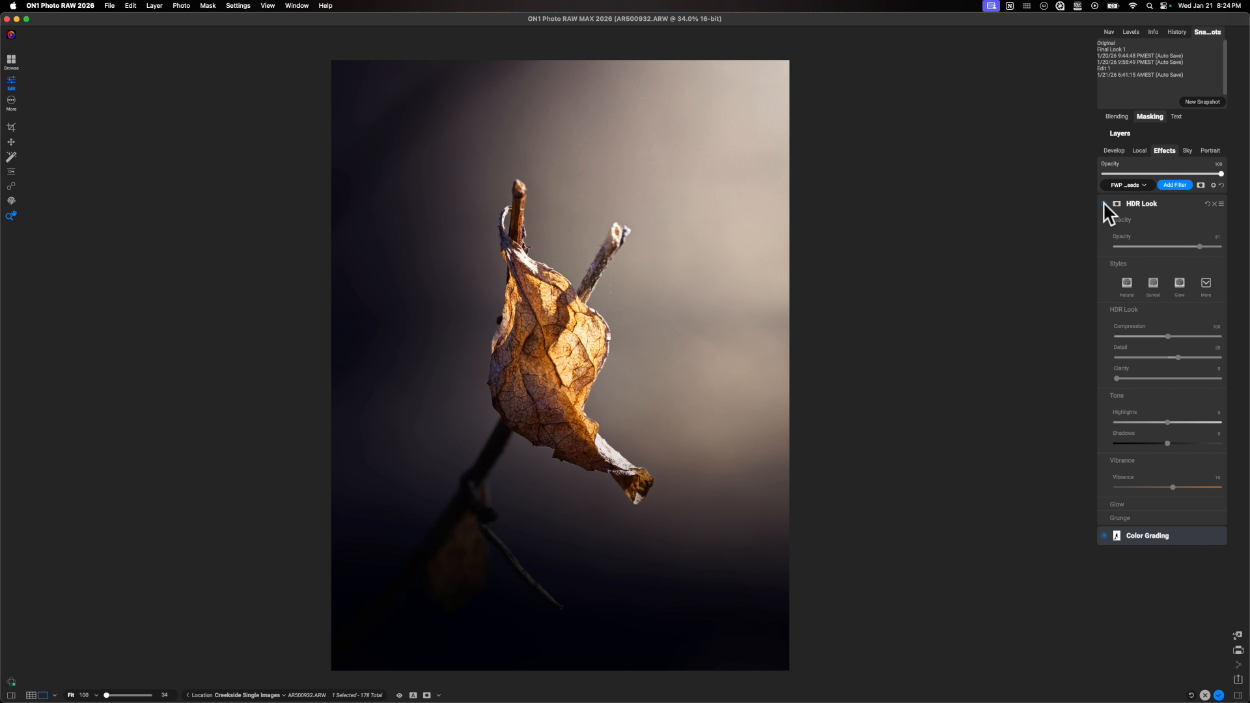
click(1103, 203)
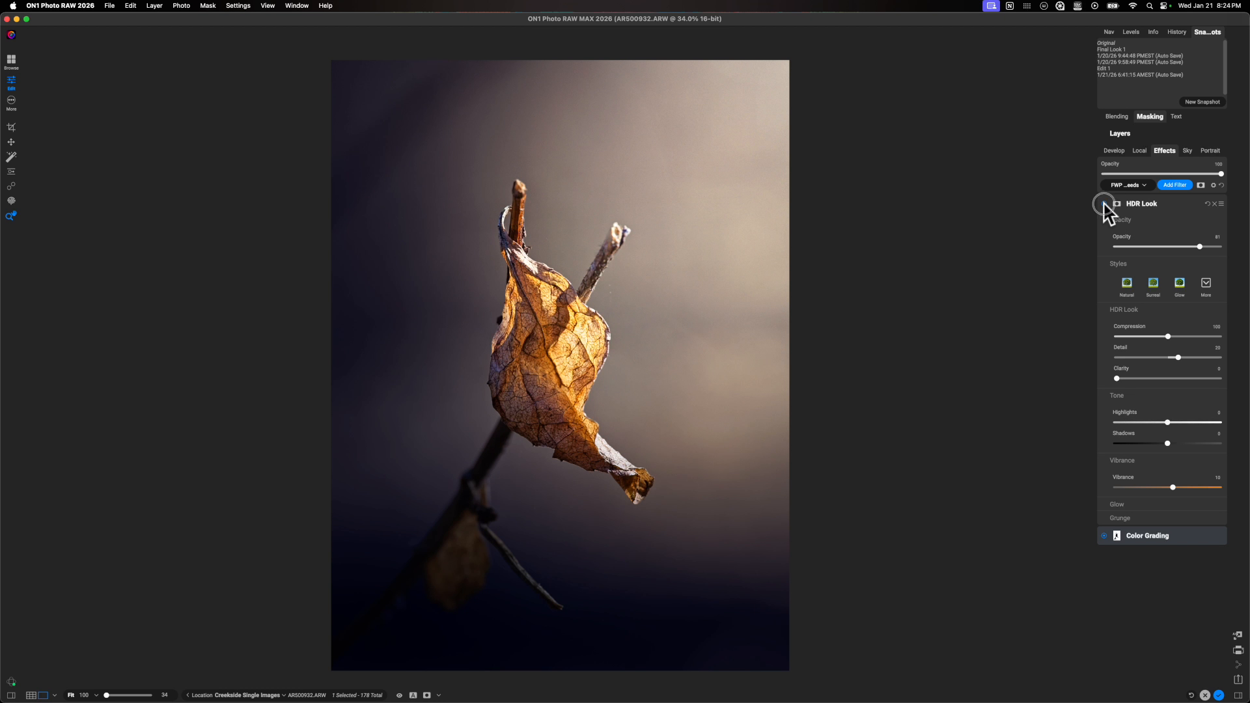
click(1103, 202)
key(super+p)
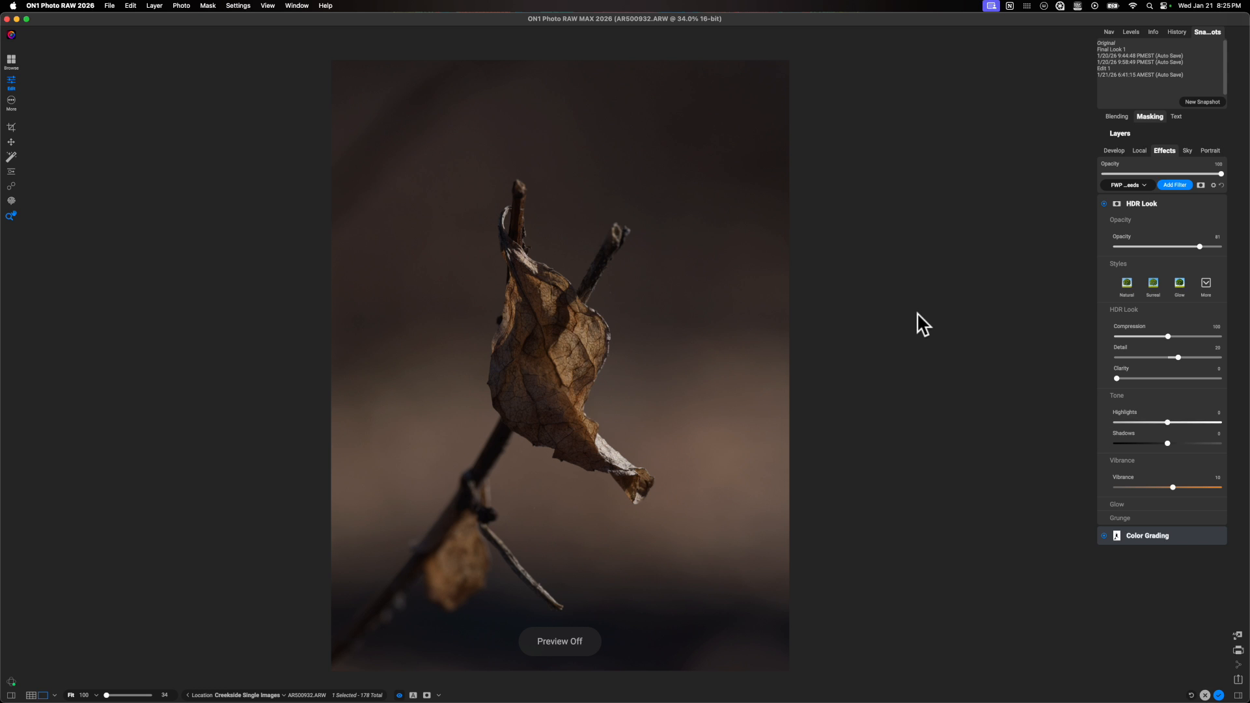
key(super+p)
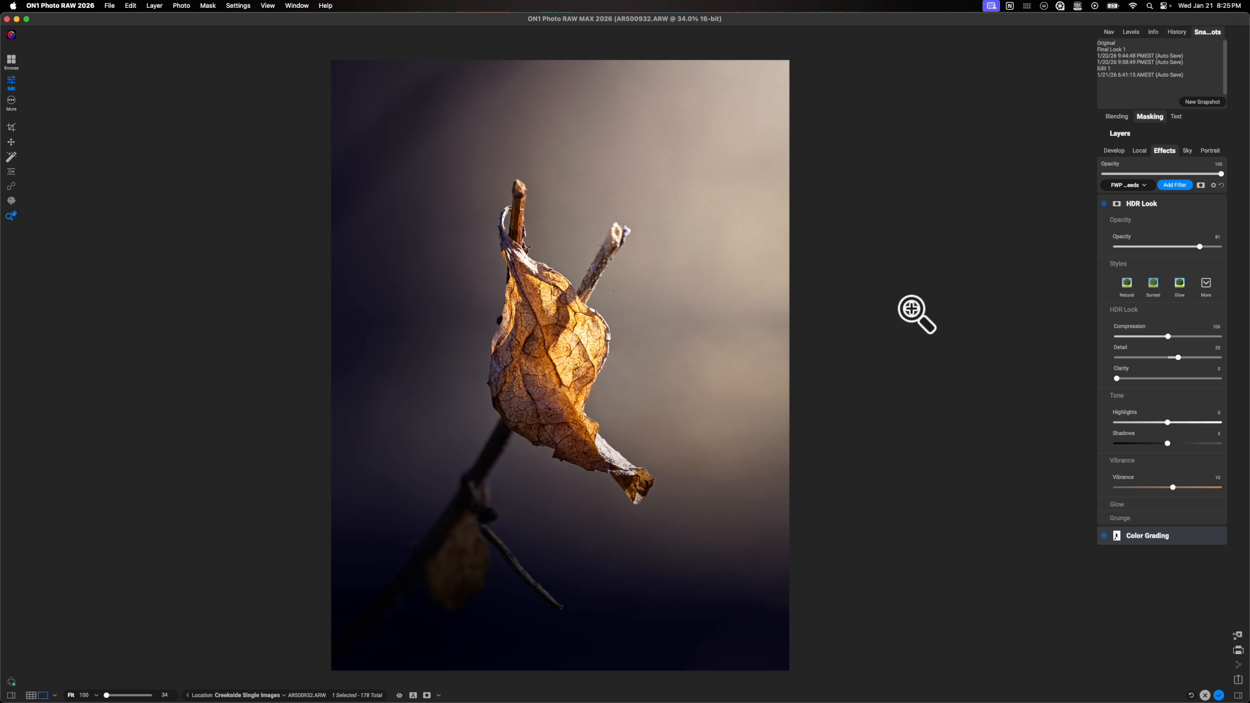